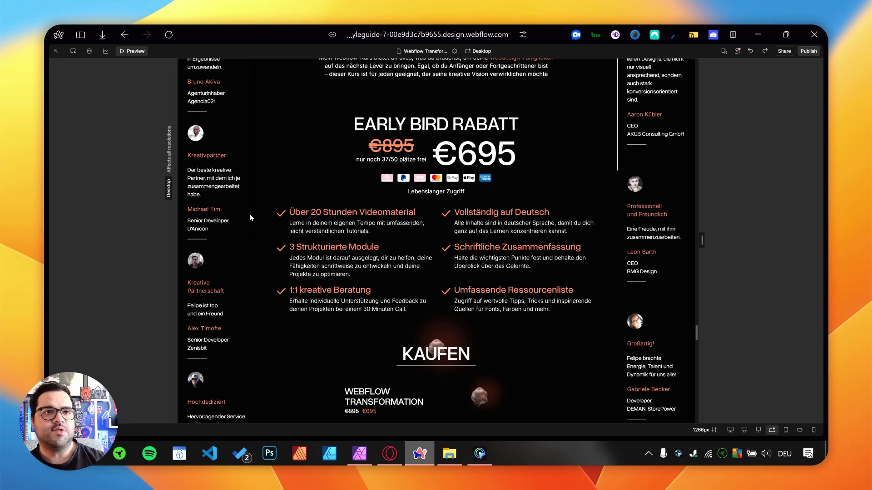
Step: Examine the customer reviews and vertical divider lines beside the price section in preview mode
{"action": "scroll", "coordinate": [250, 218], "scroll_direction": "up", "scroll_amount": 5}
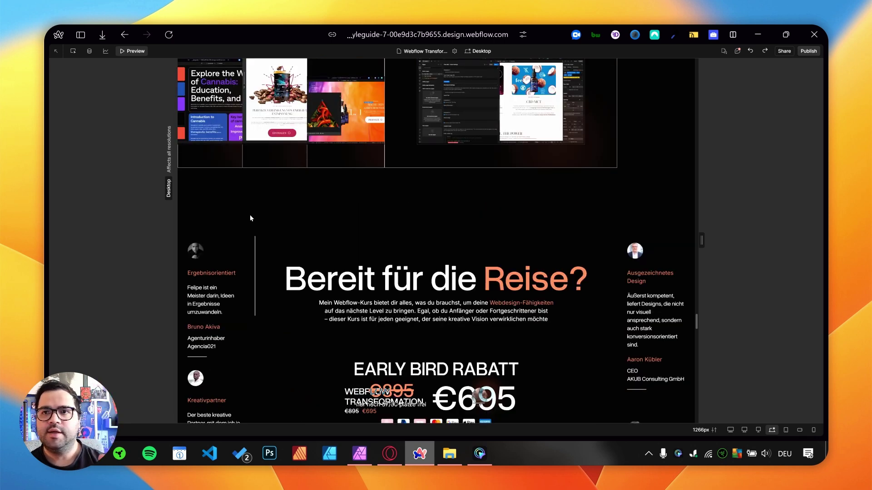
{"action": "scroll", "coordinate": [250, 218], "scroll_direction": "down", "scroll_amount": 6}
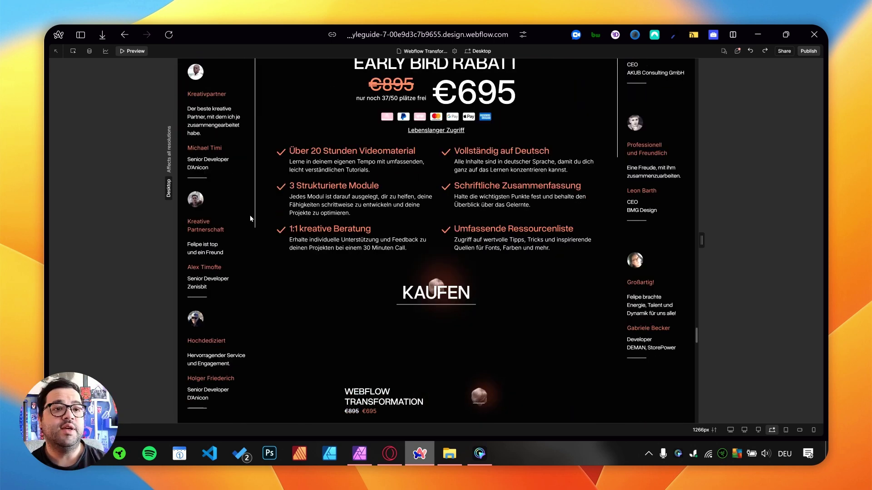
{"action": "scroll", "coordinate": [250, 218], "scroll_direction": "down", "scroll_amount": 1}
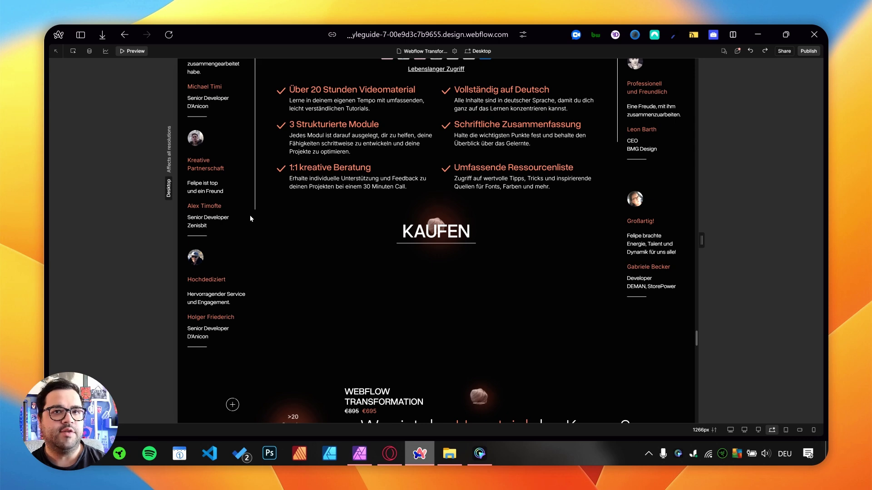
{"action": "scroll", "coordinate": [250, 219], "scroll_direction": "down", "scroll_amount": 1}
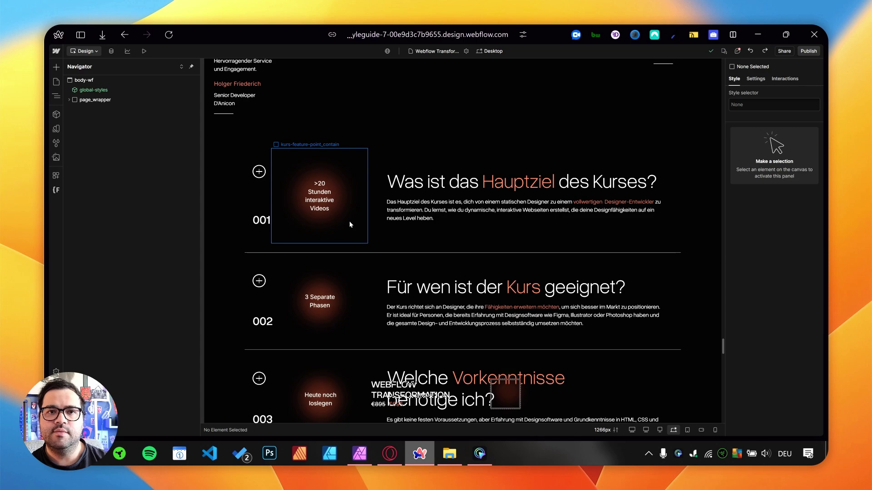
Step: Hide the existing price-review-line_wrap in the first price-review_wrap of the price section
{"action": "scroll", "coordinate": [358, 272], "scroll_direction": "up", "scroll_amount": 15}
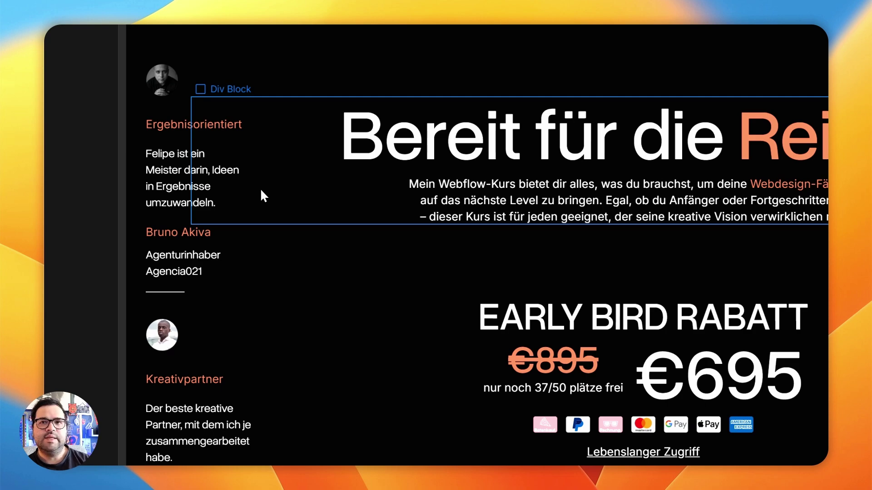
{"action": "left_click", "coordinate": [236, 220]}
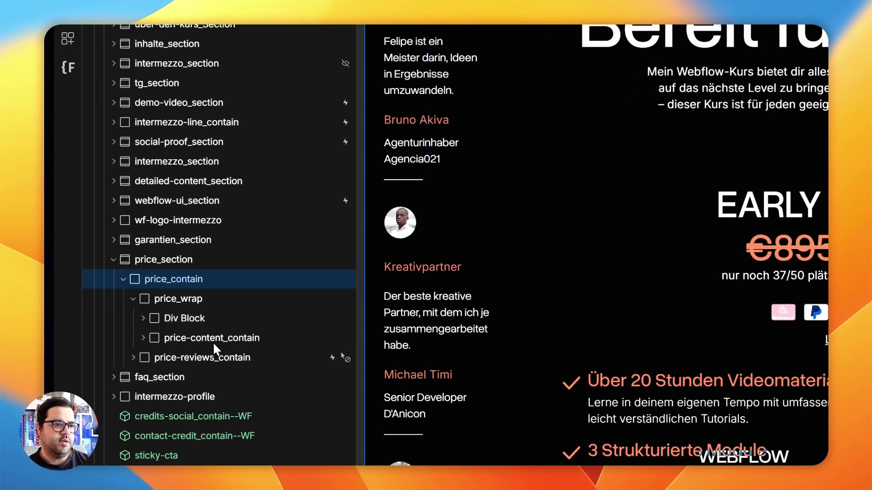
{"action": "left_click", "coordinate": [214, 339]}
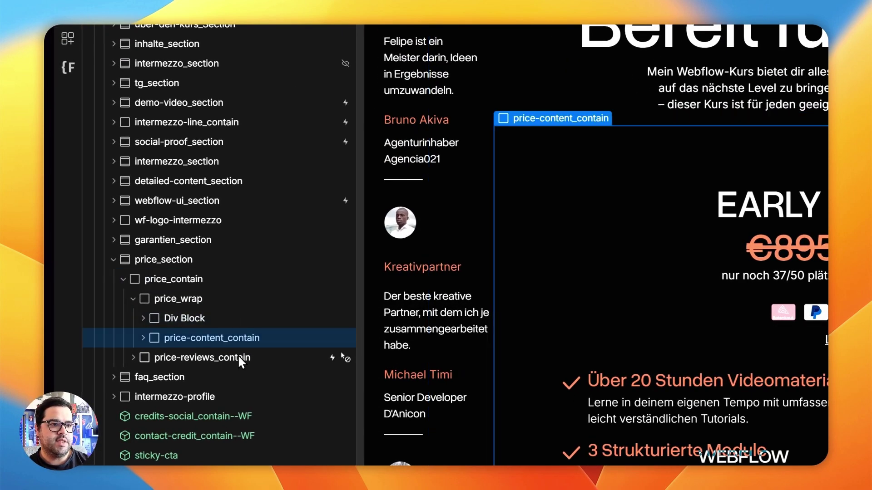
{"action": "left_click", "coordinate": [258, 357]}
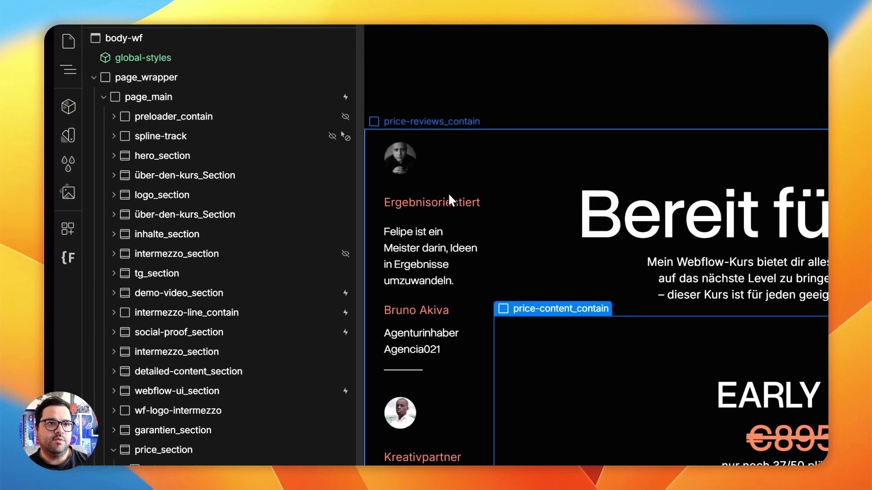
{"action": "left_click", "coordinate": [134, 348]}
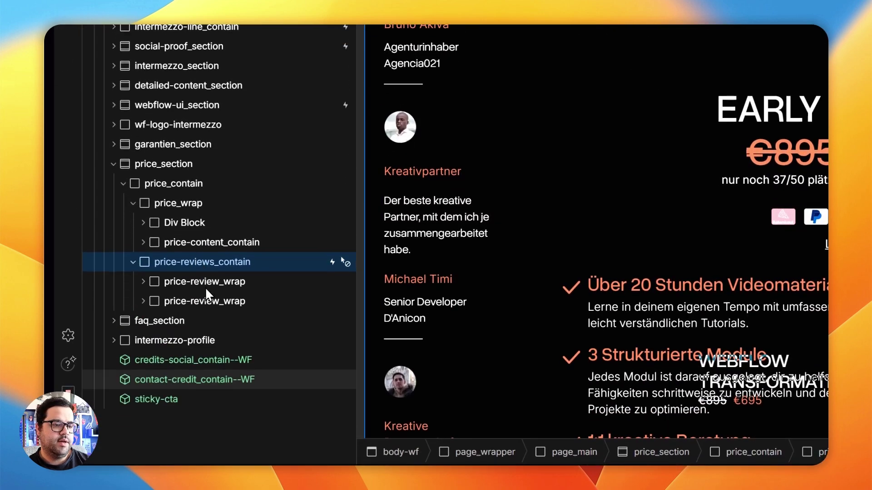
{"action": "left_click", "coordinate": [206, 285]}
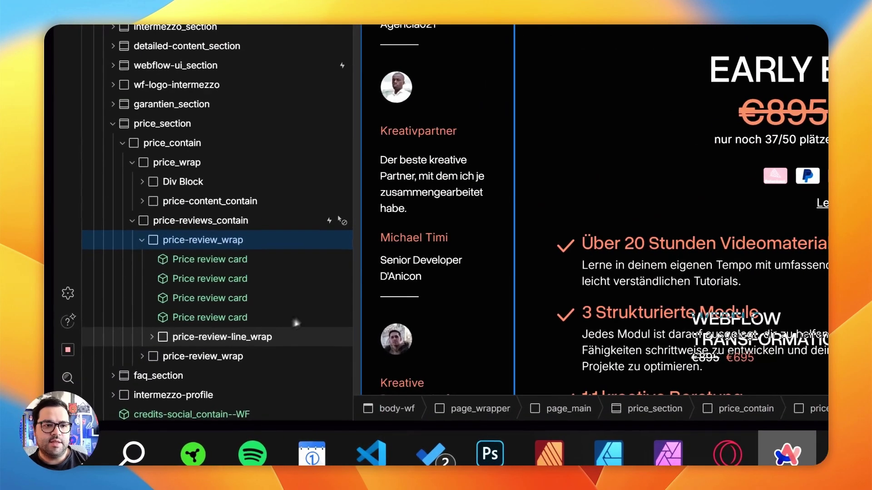
{"action": "left_click", "coordinate": [296, 336]}
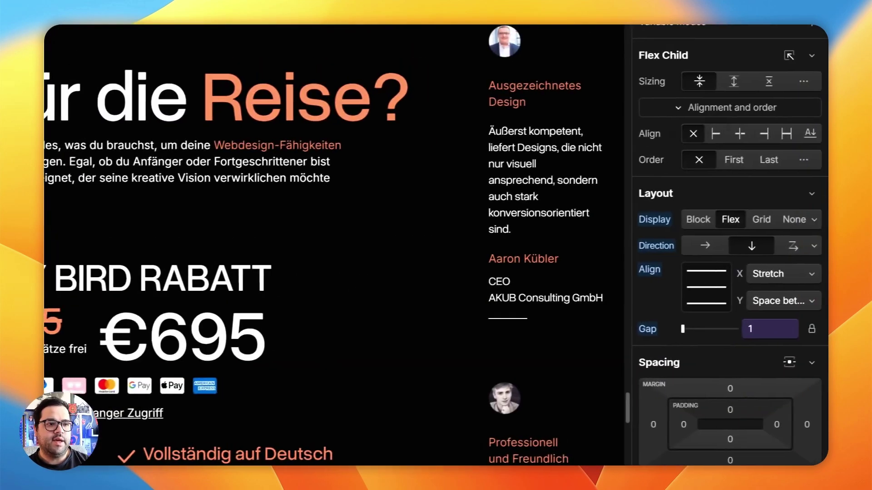
{"action": "left_click", "coordinate": [673, 128]}
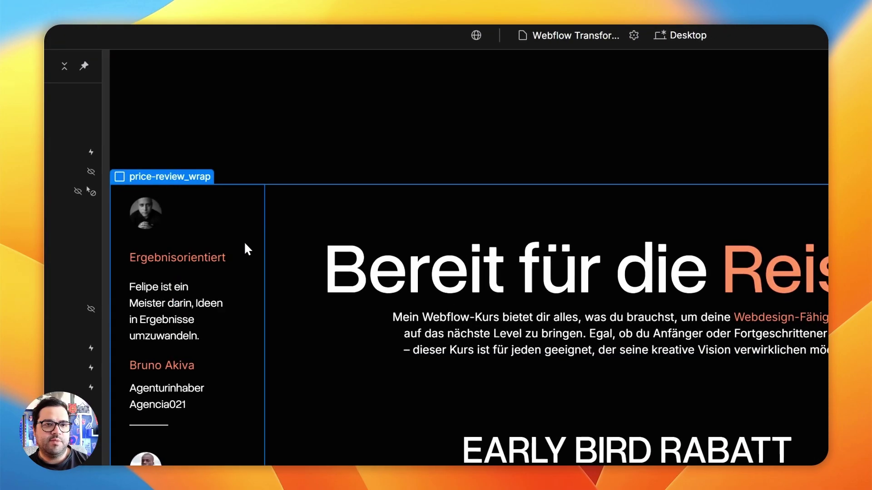
Step: Add a new div block inside the first price-review_wrap, alongside its review cards
{"action": "scroll", "coordinate": [246, 249], "scroll_direction": "down", "scroll_amount": 5}
{"action": "scroll", "coordinate": [252, 247], "scroll_direction": "up", "scroll_amount": 5}
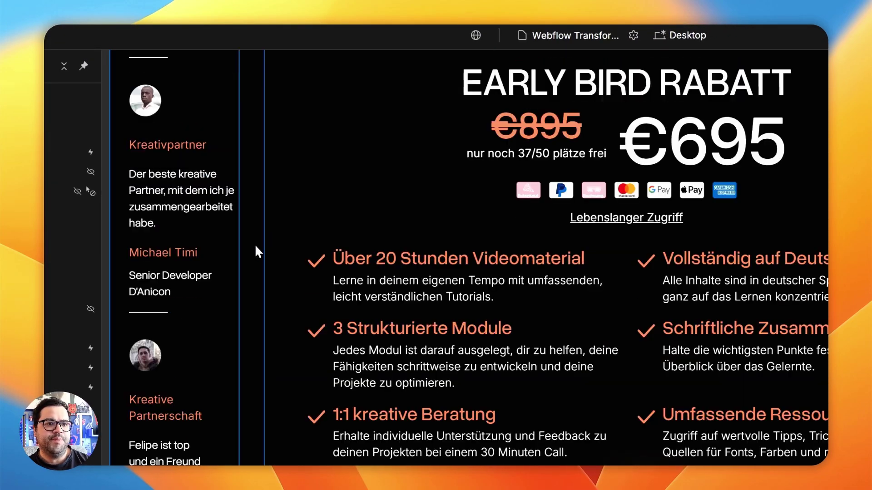
{"action": "scroll", "coordinate": [248, 345], "scroll_direction": "down", "scroll_amount": 2}
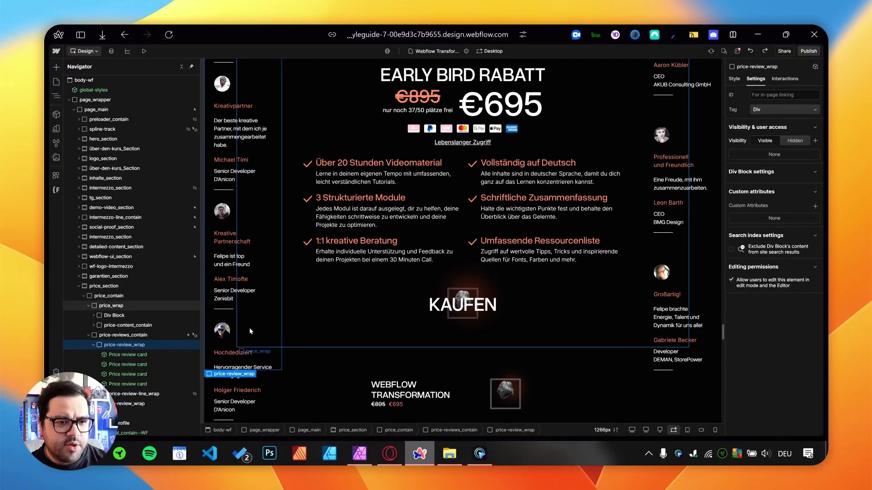
{"action": "scroll", "coordinate": [251, 324], "scroll_direction": "up", "scroll_amount": 8}
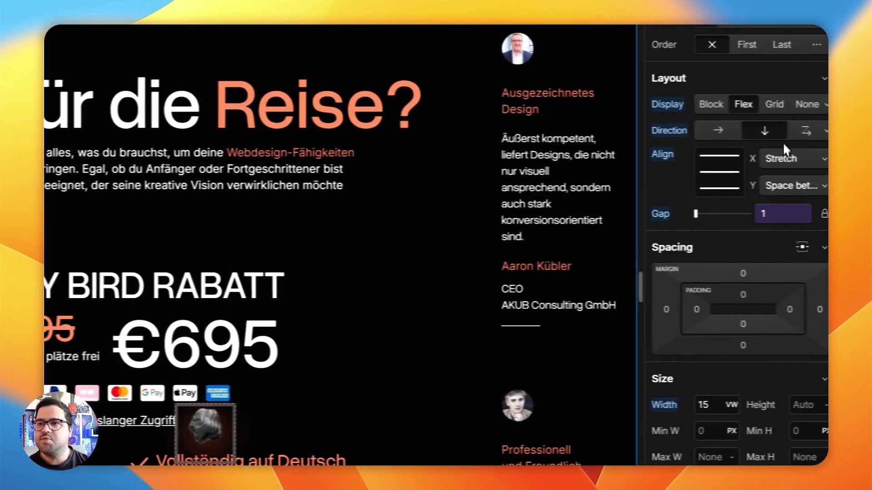
{"action": "scroll", "coordinate": [771, 141], "scroll_direction": "down", "scroll_amount": 8}
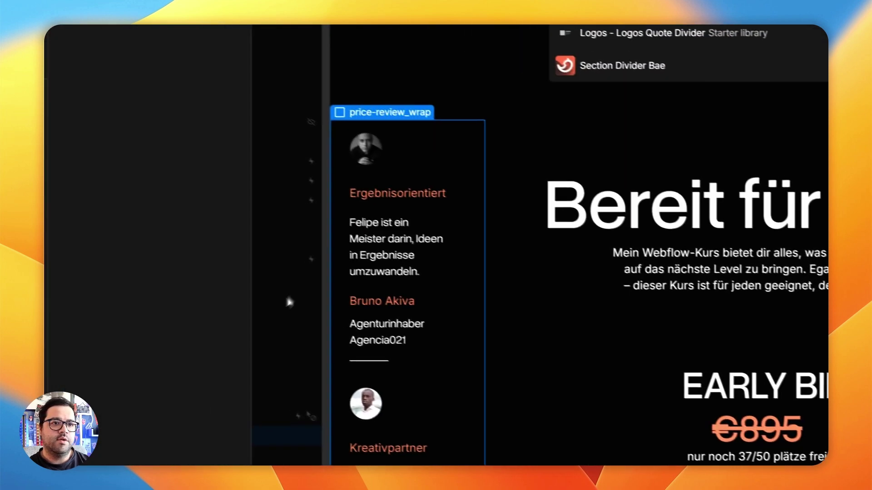
{"action": "key", "text": "Return"}
{"action": "scroll", "coordinate": [239, 257], "scroll_direction": "down", "scroll_amount": 15}
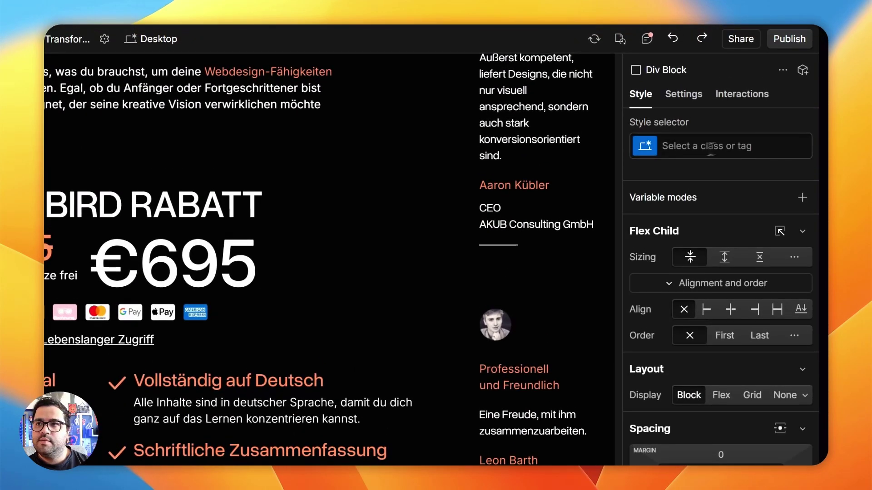
Step: Give the new div block the class price-line_wrap and its nested div block the class price-line
{"action": "left_click", "coordinate": [711, 144]}
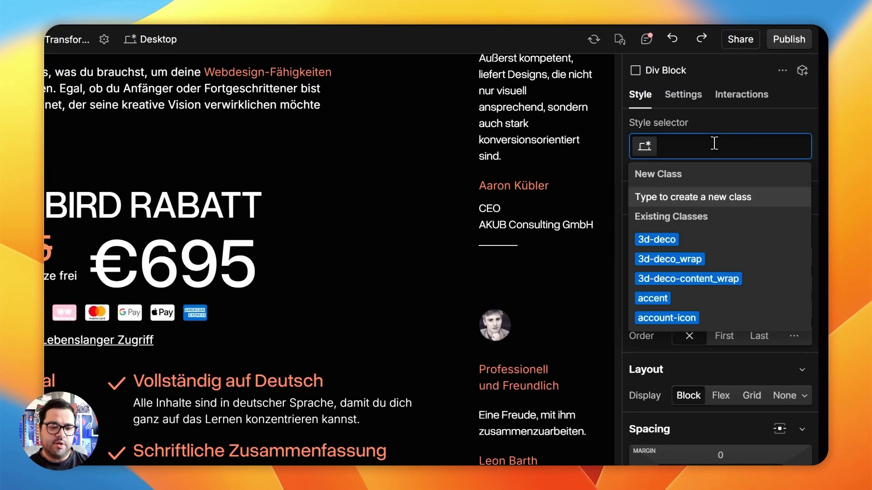
{"action": "type", "text": "price-line_wrap"}
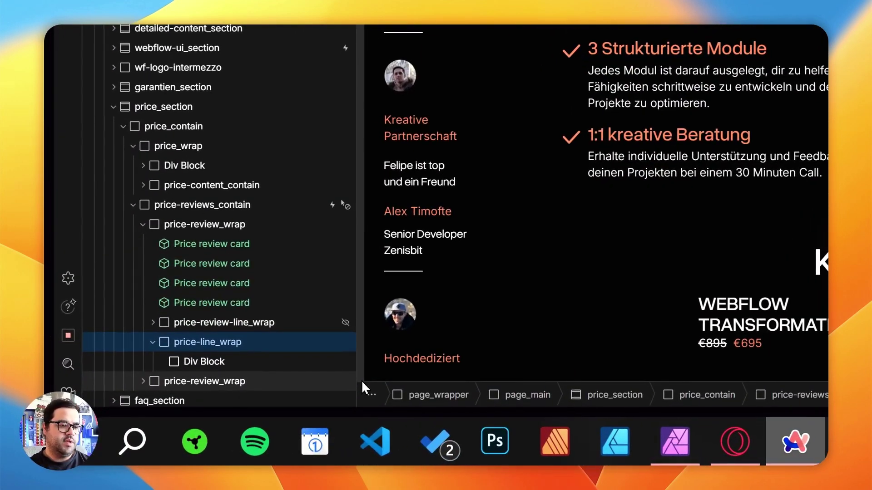
{"action": "key", "text": "Down"}
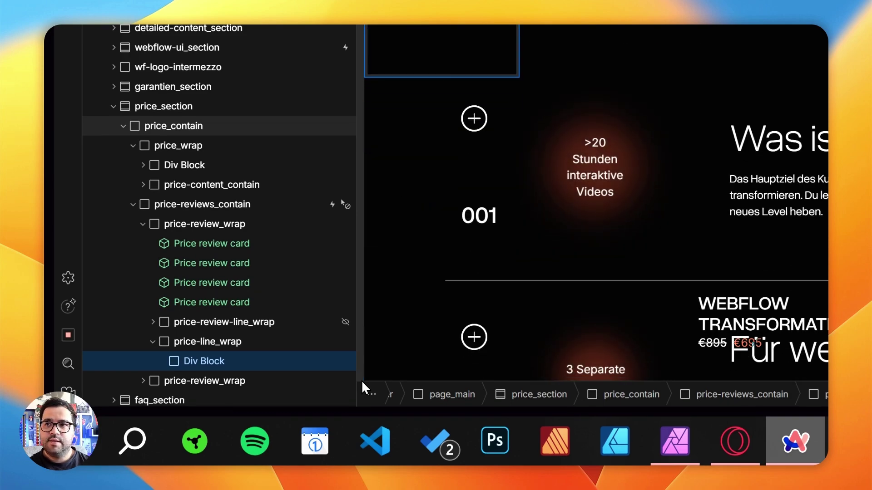
{"action": "key", "text": "Return"}
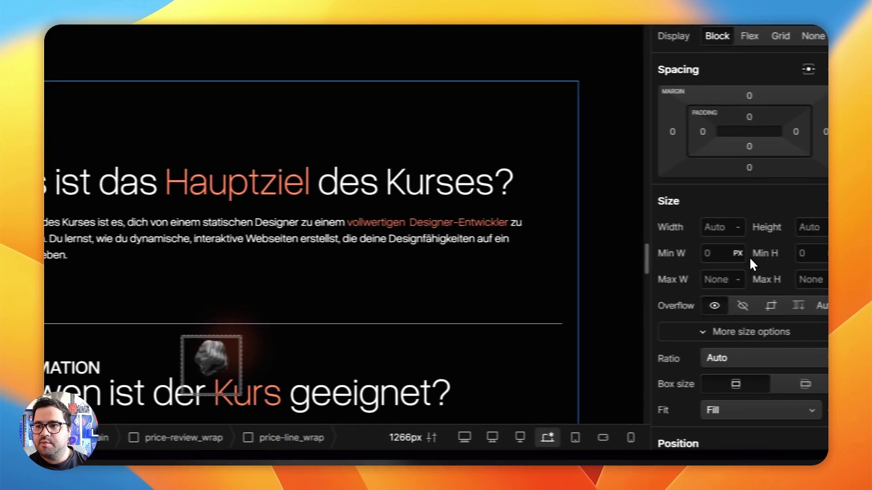
Step: Position price-line_wrap absolutely with 0% top, right and bottom offsets, anchoring it to its parent's right edge
{"action": "scroll", "coordinate": [749, 256], "scroll_direction": "down", "scroll_amount": 5}
{"action": "left_click", "coordinate": [707, 227]}
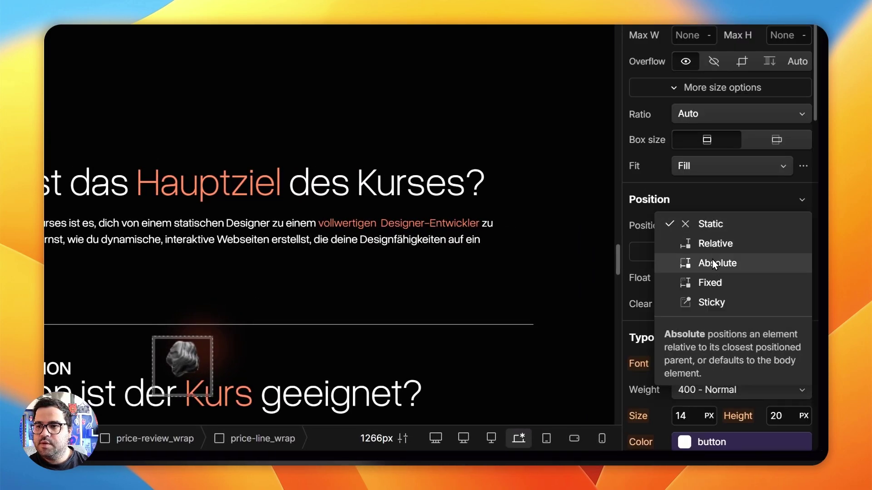
{"action": "left_click", "coordinate": [712, 263]}
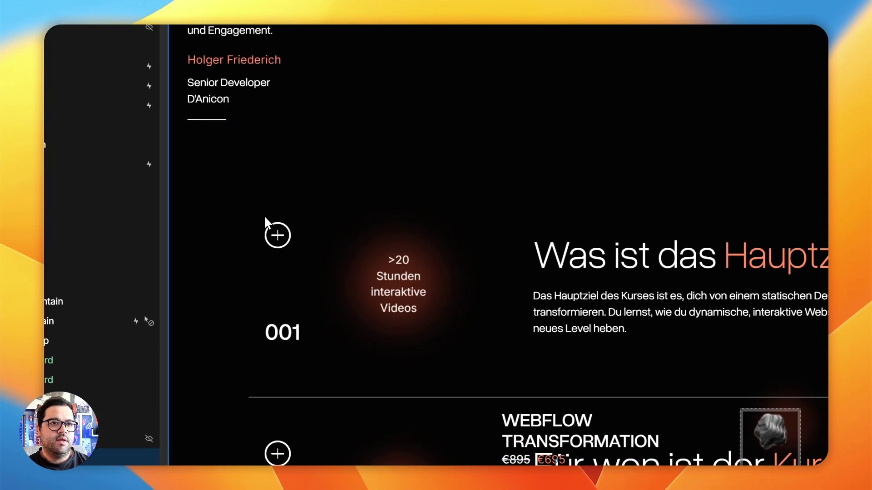
{"action": "scroll", "coordinate": [265, 221], "scroll_direction": "down", "scroll_amount": 15}
{"action": "scroll", "coordinate": [262, 179], "scroll_direction": "up", "scroll_amount": 5}
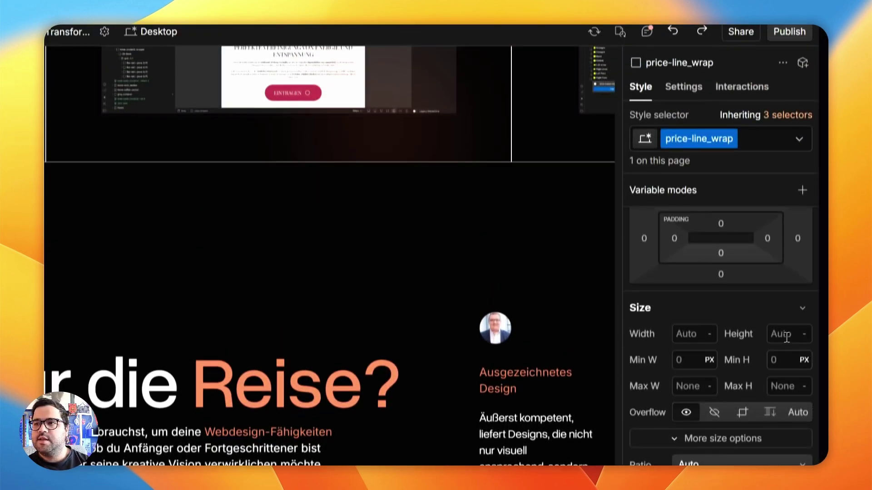
Step: Size price-line_wrap to 1 px wide and 100% high, and set its display to Flex
{"action": "left_click", "coordinate": [788, 352]}
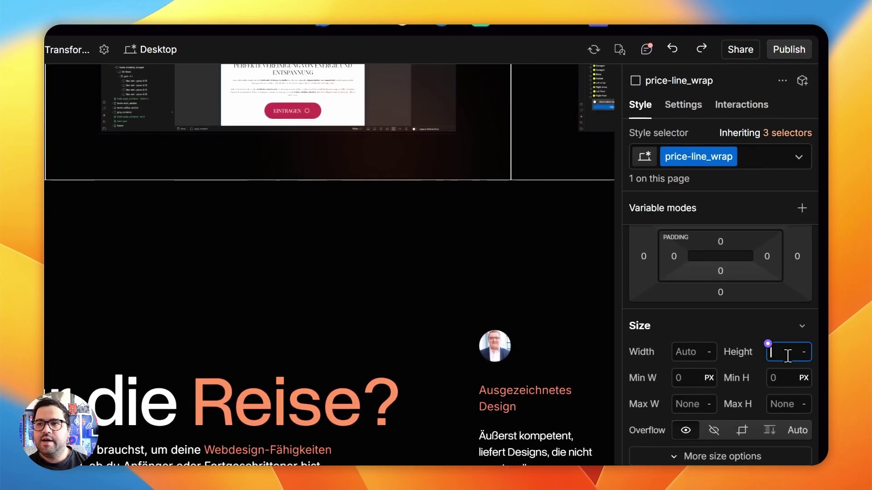
{"action": "type", "text": "100%"}
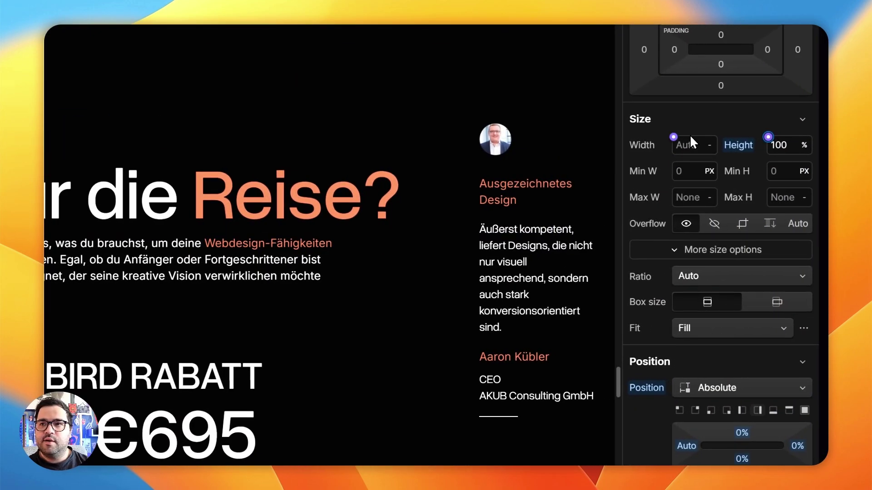
{"action": "left_click", "coordinate": [694, 144]}
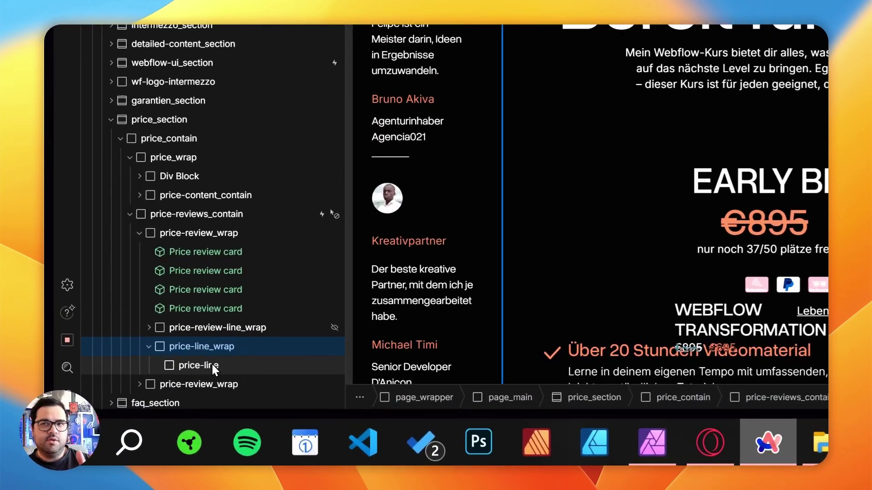
{"action": "left_click", "coordinate": [132, 414]}
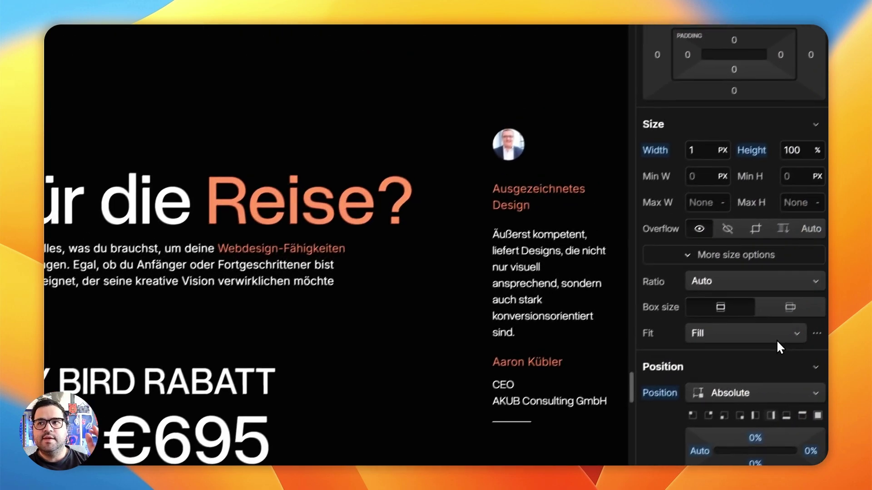
{"action": "scroll", "coordinate": [770, 345], "scroll_direction": "up", "scroll_amount": 5}
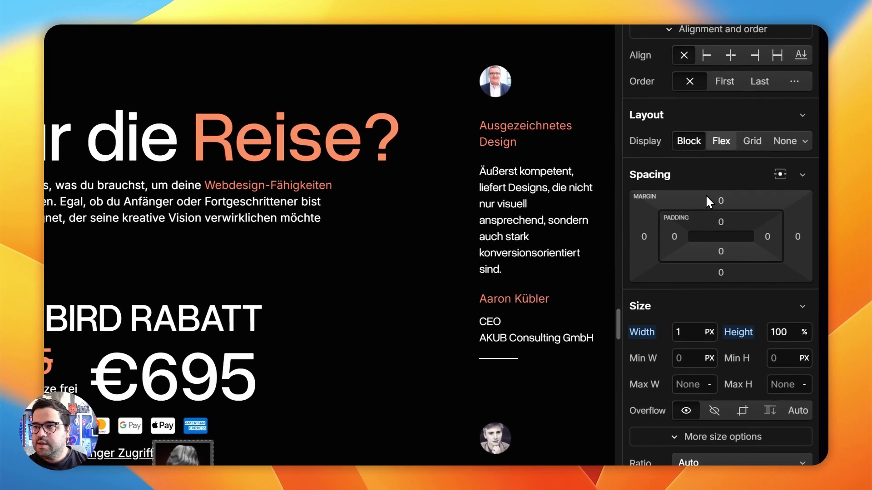
{"action": "left_click", "coordinate": [723, 145]}
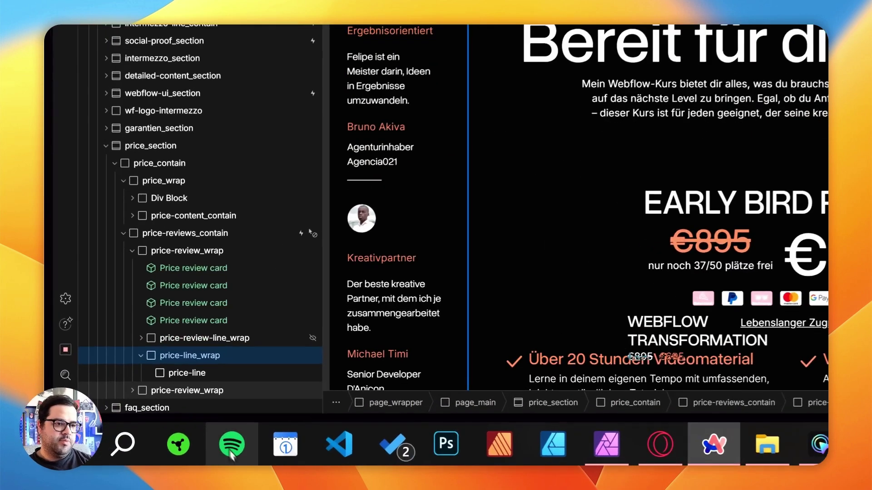
Step: Set the nested price-line element to 1 px wide and 100% high
{"action": "left_click", "coordinate": [187, 373]}
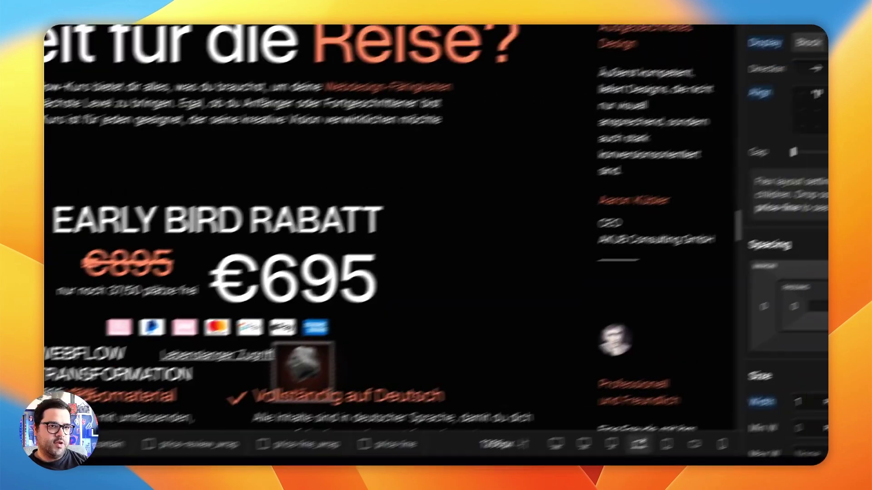
{"action": "scroll", "coordinate": [696, 355], "scroll_direction": "down", "scroll_amount": 4}
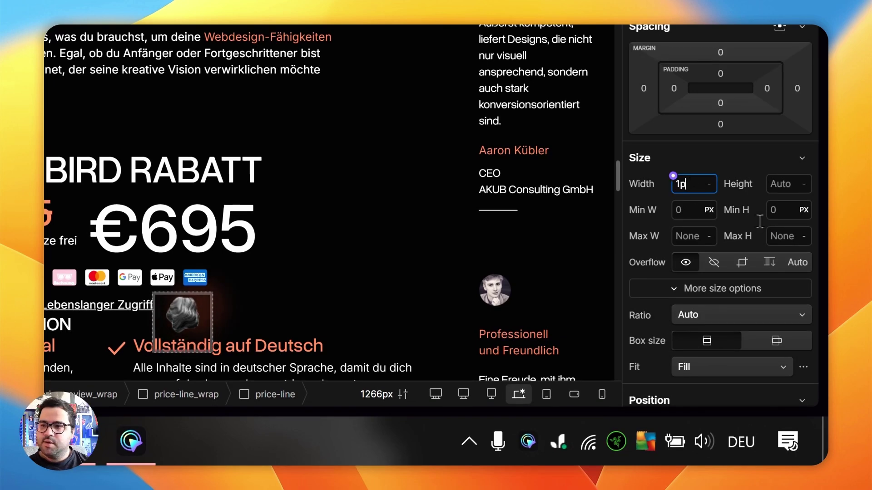
{"action": "key", "text": "BackSpace"}
{"action": "key", "text": "Return"}
{"action": "left_click", "coordinate": [785, 184]}
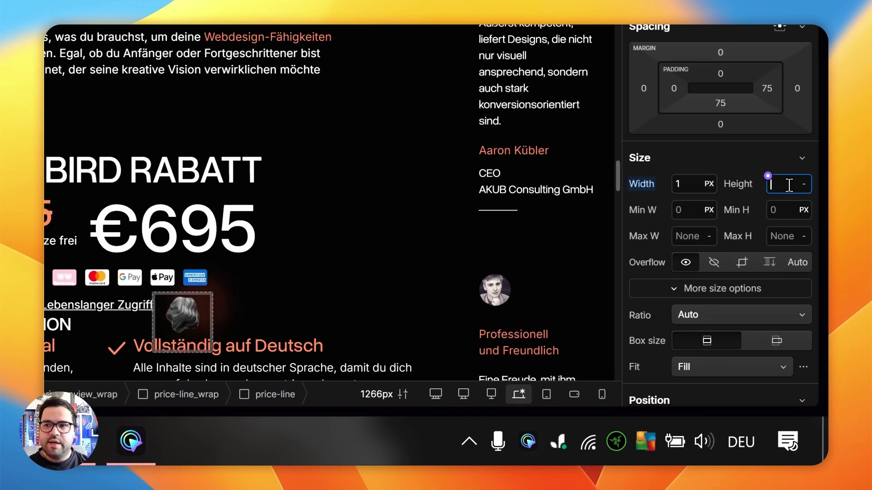
{"action": "type", "text": "100%"}
{"action": "key", "text": "Return"}
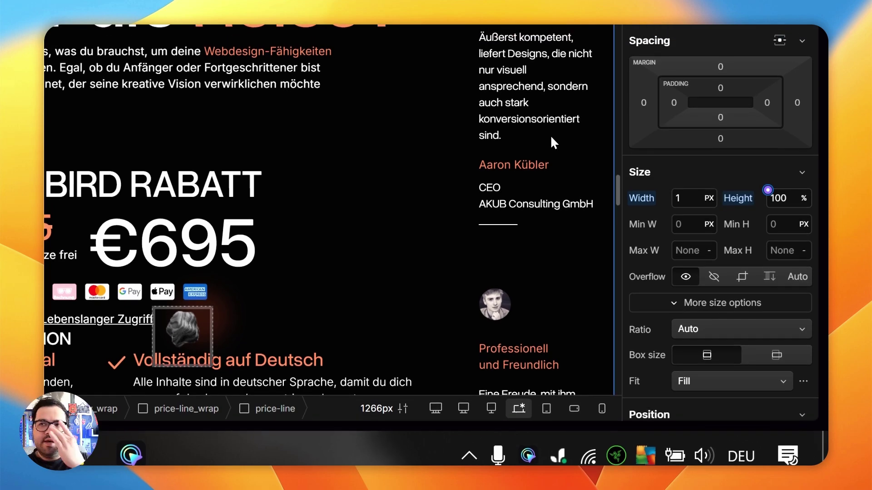
{"action": "scroll", "coordinate": [750, 89], "scroll_direction": "down", "scroll_amount": 10}
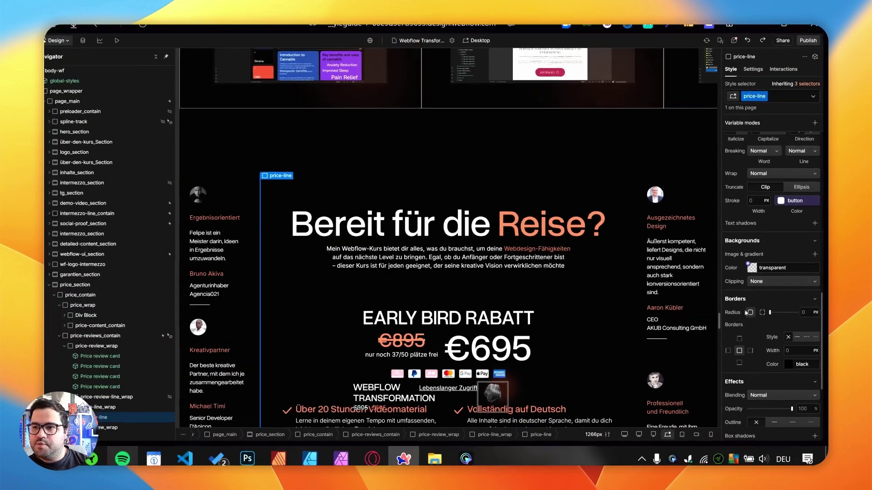
Step: Give the price-line element a white background color
{"action": "scroll", "coordinate": [727, 204], "scroll_direction": "down", "scroll_amount": 5}
{"action": "left_click", "coordinate": [676, 217]}
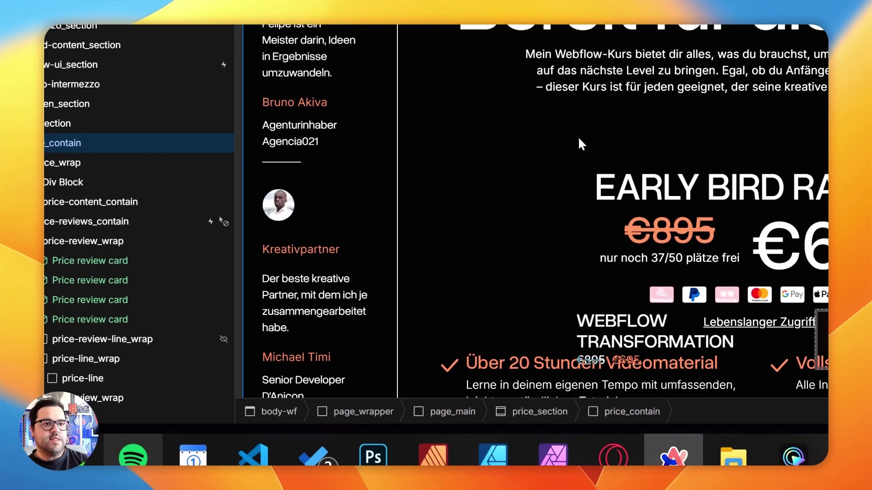
Step: Examine the divider line along the full height of the price section, on the canvas and in preview mode
{"action": "scroll", "coordinate": [573, 140], "scroll_direction": "down", "scroll_amount": 5}
{"action": "scroll", "coordinate": [571, 150], "scroll_direction": "down", "scroll_amount": 3}
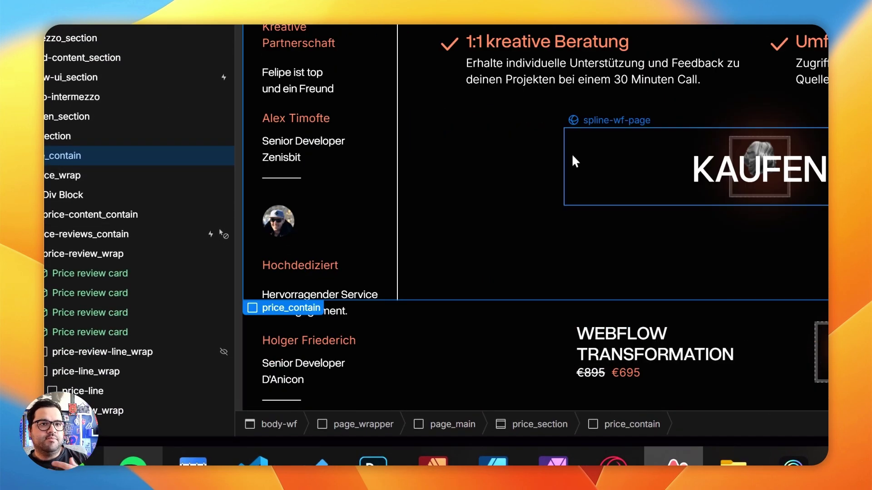
{"action": "scroll", "coordinate": [449, 241], "scroll_direction": "up", "scroll_amount": 5}
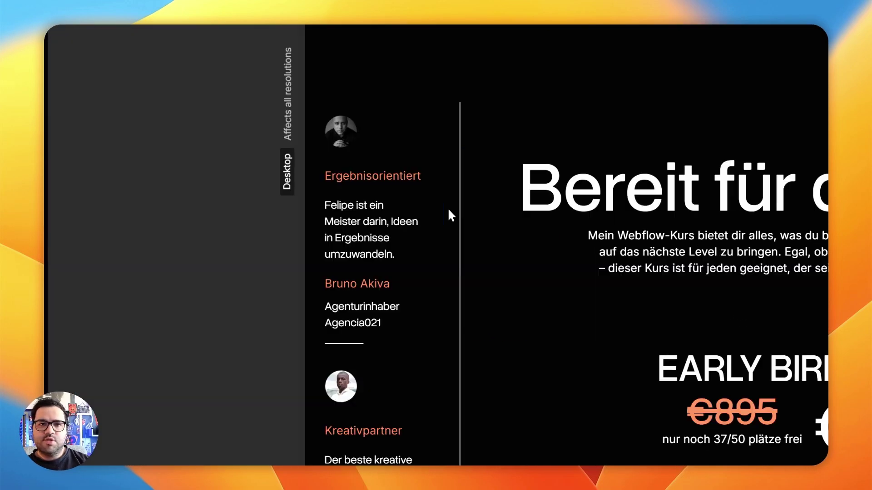
{"action": "scroll", "coordinate": [448, 214], "scroll_direction": "up", "scroll_amount": 3}
{"action": "scroll", "coordinate": [438, 288], "scroll_direction": "up", "scroll_amount": 2}
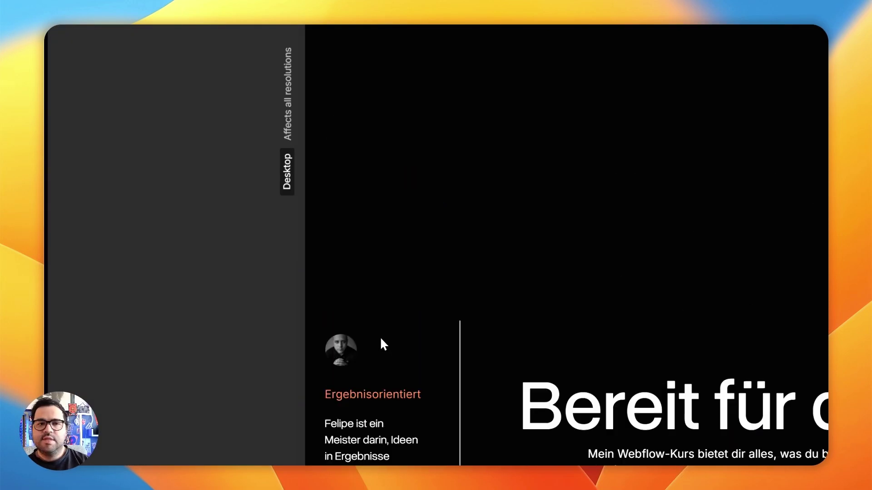
{"action": "scroll", "coordinate": [245, 188], "scroll_direction": "down", "scroll_amount": 2}
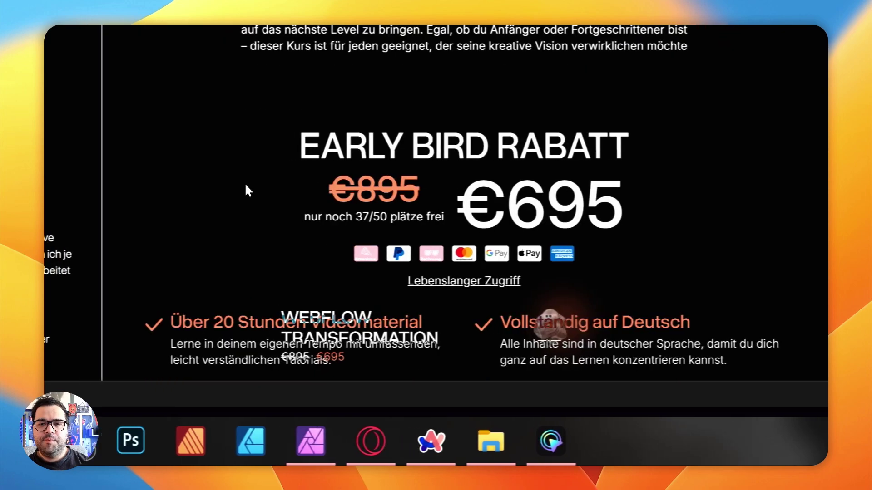
{"action": "scroll", "coordinate": [252, 166], "scroll_direction": "down", "scroll_amount": 10}
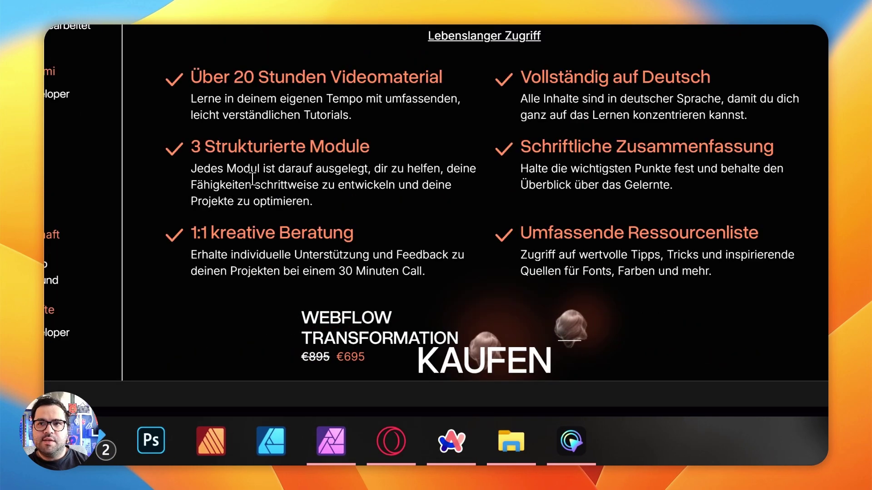
{"action": "scroll", "coordinate": [260, 177], "scroll_direction": "up", "scroll_amount": 8}
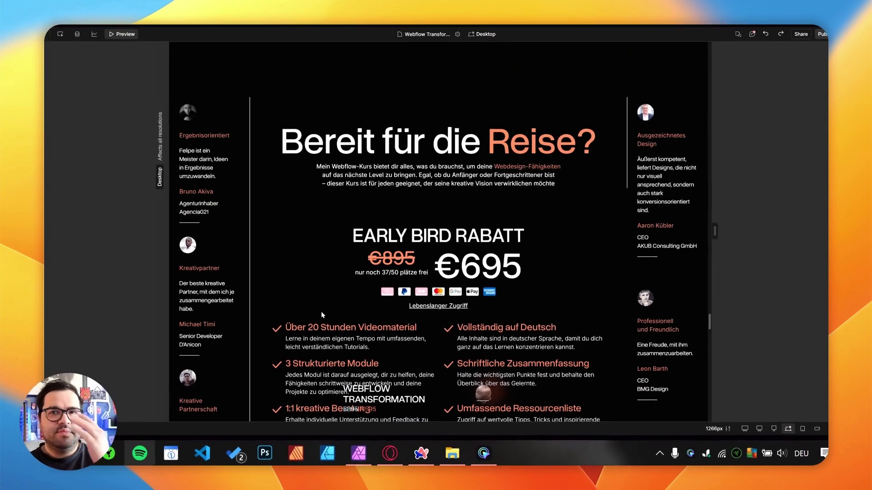
{"action": "scroll", "coordinate": [291, 268], "scroll_direction": "down", "scroll_amount": 2}
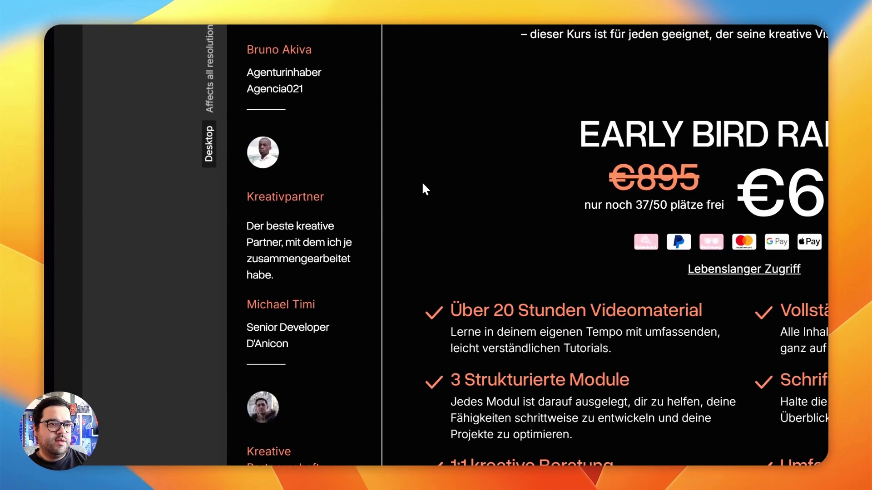
{"action": "key", "text": "ctrl+shift+p"}
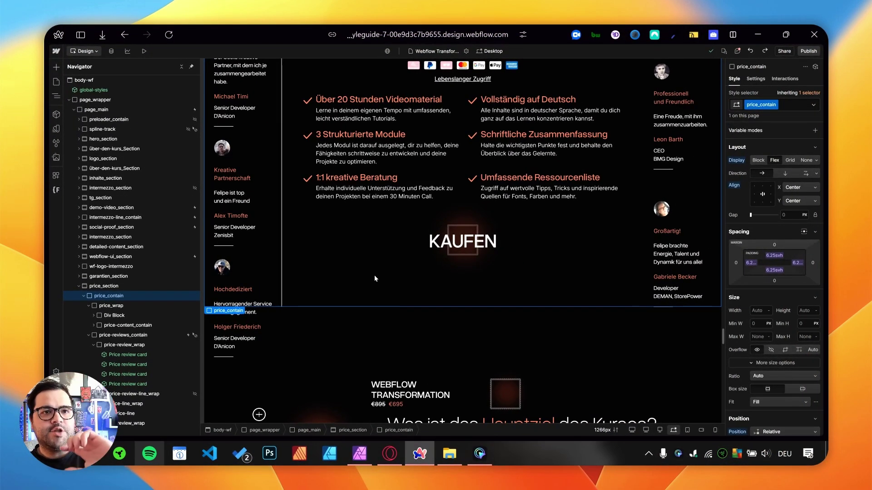
Step: Add a While scrolling in view element trigger to price-reviews_contain
{"action": "scroll", "coordinate": [365, 286], "scroll_direction": "up", "scroll_amount": 4}
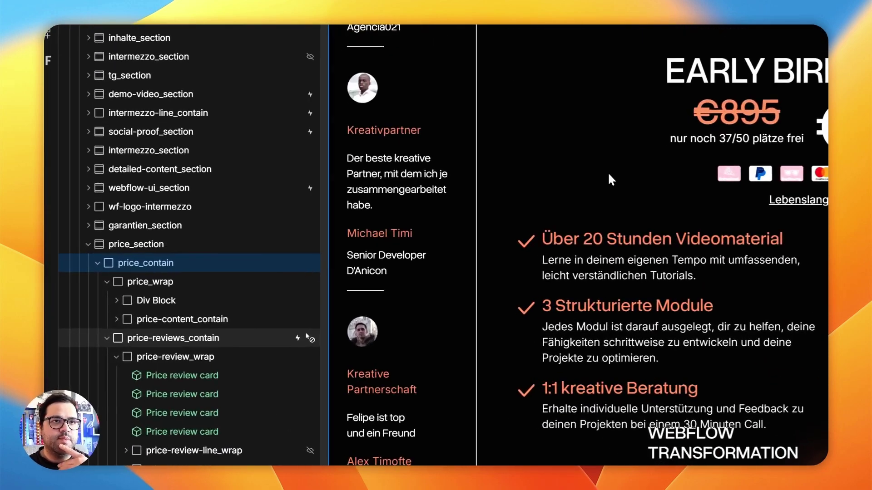
{"action": "left_click", "coordinate": [125, 335]}
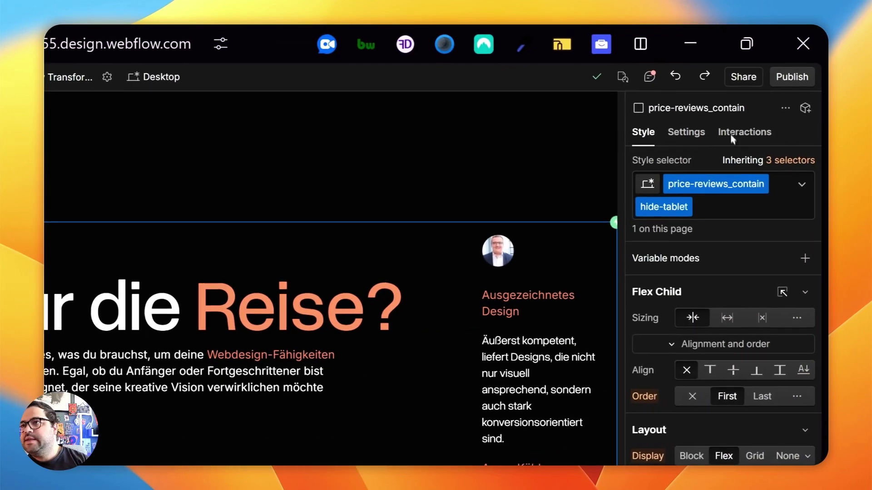
{"action": "left_click", "coordinate": [732, 136]}
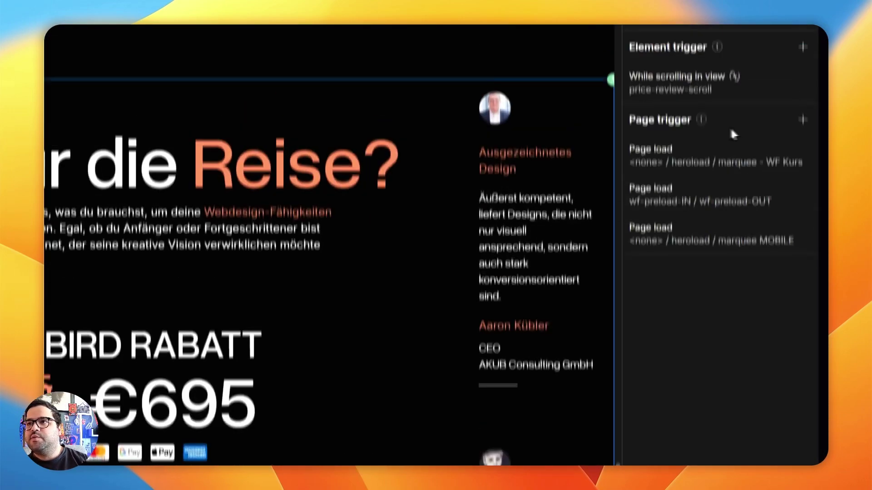
{"action": "left_click", "coordinate": [803, 128]}
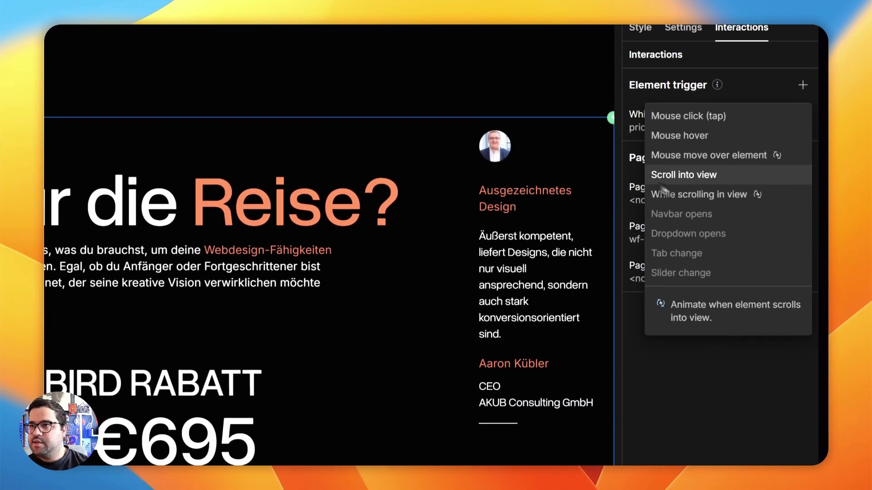
{"action": "left_click", "coordinate": [696, 194]}
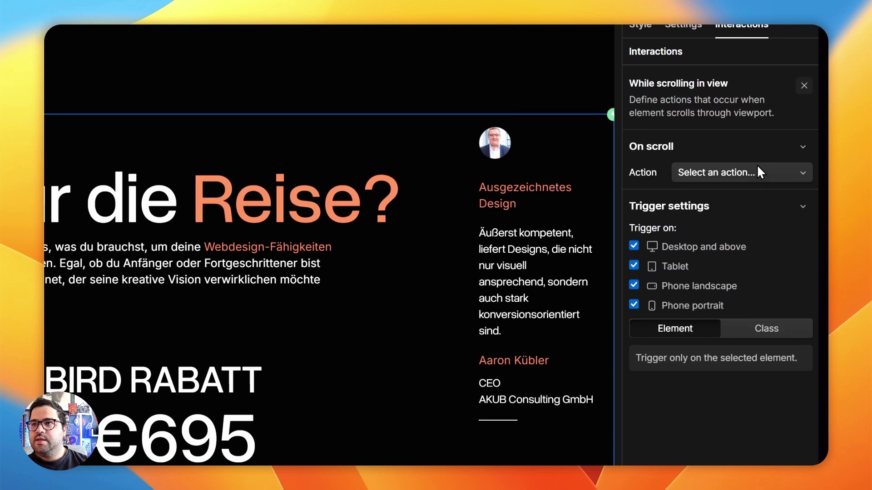
Step: Restrict the scroll trigger to Desktop and above by disabling Tablet, Phone landscape and Phone portrait
{"action": "left_click", "coordinate": [706, 168]}
{"action": "key", "text": "Escape"}
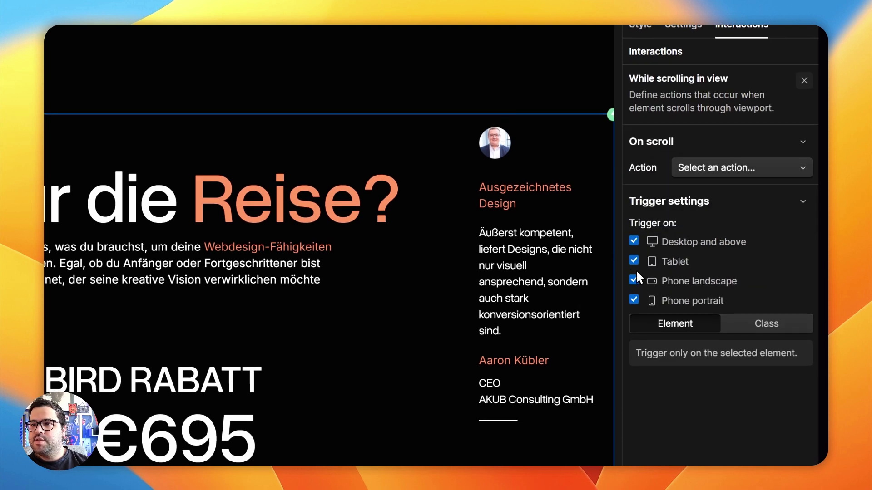
{"action": "left_click", "coordinate": [633, 260]}
{"action": "left_click", "coordinate": [632, 280]}
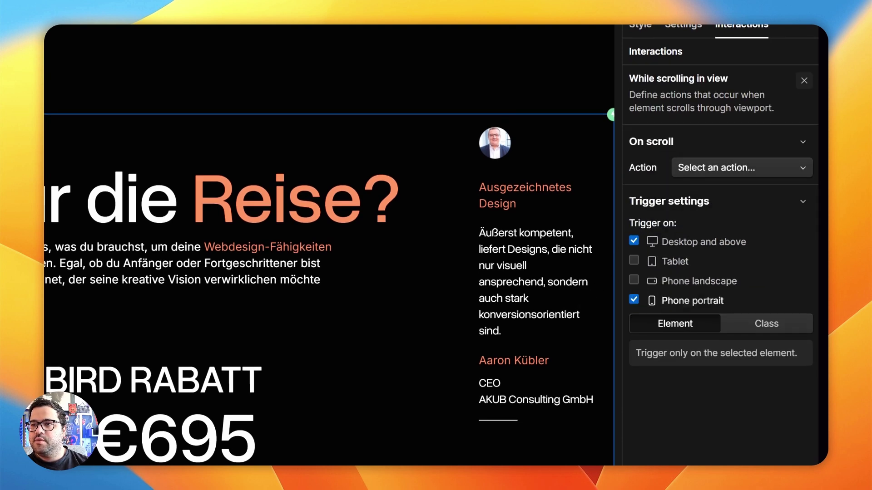
{"action": "left_click", "coordinate": [633, 299]}
Step: Set the trigger's action to Play scroll animation and create a new scroll animation named price-line_GROW
{"action": "left_click", "coordinate": [700, 165]}
{"action": "key", "text": "Escape"}
{"action": "left_click", "coordinate": [704, 168]}
{"action": "left_click", "coordinate": [757, 197]}
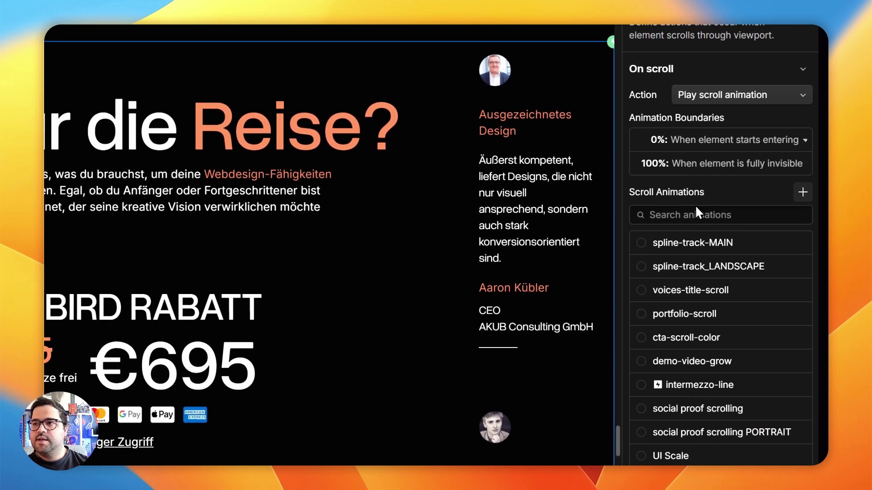
{"action": "left_click", "coordinate": [803, 192]}
{"action": "type", "text": "price-line_GROW"}
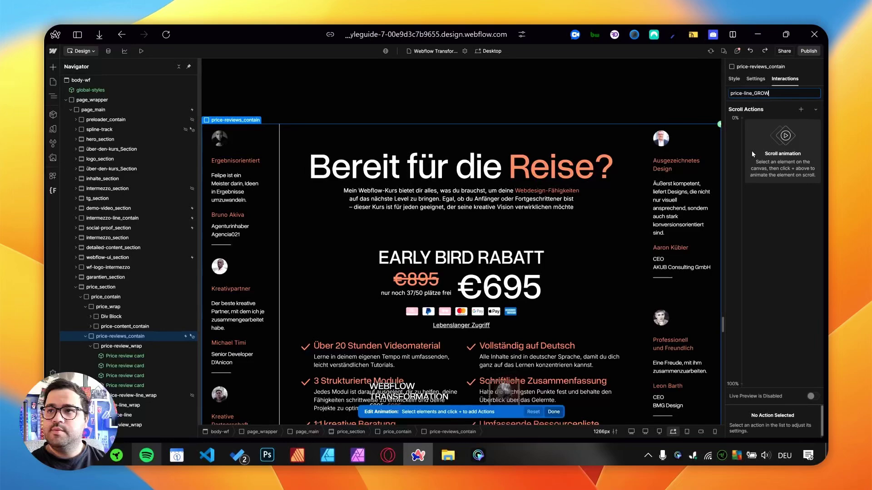
{"action": "key", "text": "Return"}
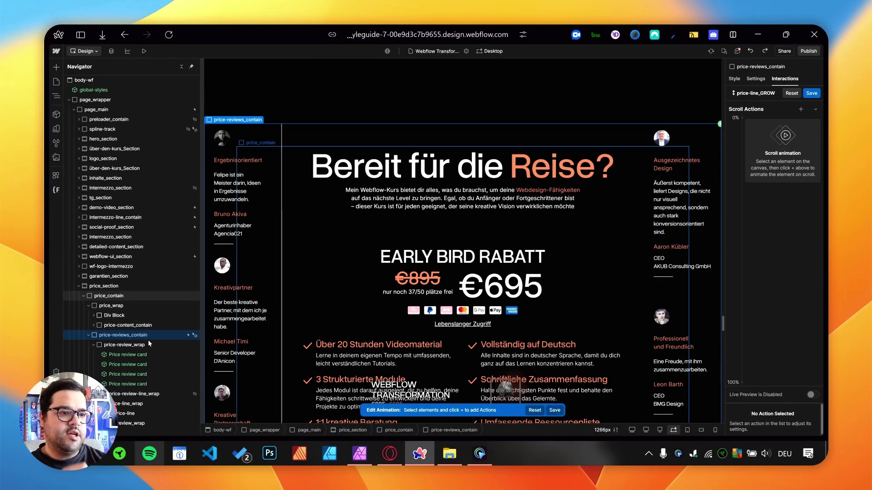
Step: Add a Size scroll action for price-line, 1 px wide at both keyframes, with height 0% at the start and 100% at the end
{"action": "left_click", "coordinate": [127, 413]}
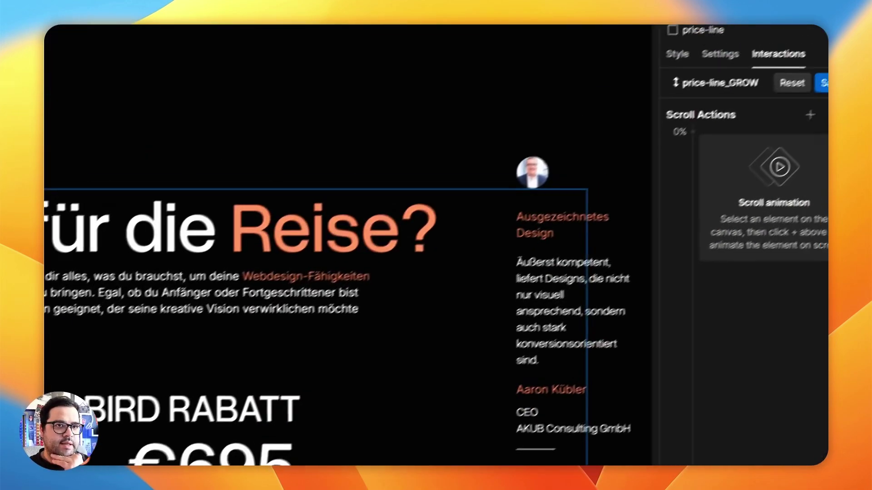
{"action": "left_click", "coordinate": [810, 115]}
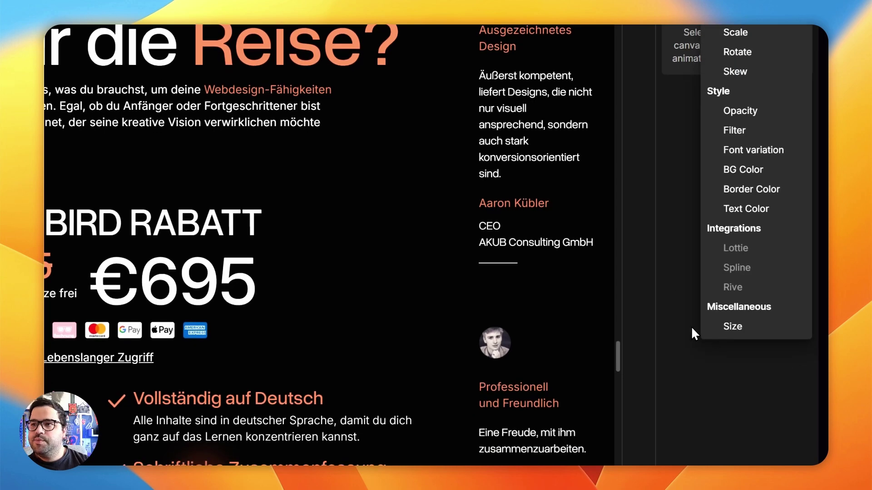
{"action": "left_click", "coordinate": [732, 326]}
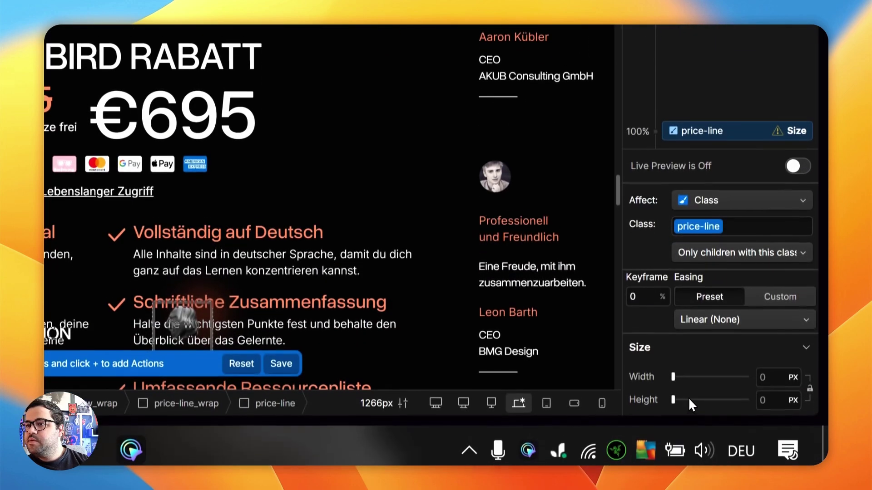
{"action": "left_click", "coordinate": [778, 375]}
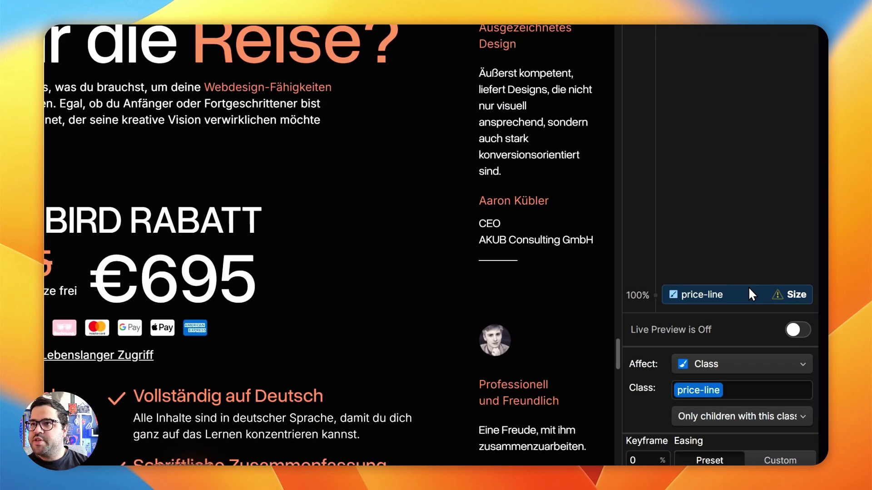
{"action": "left_click", "coordinate": [748, 122]}
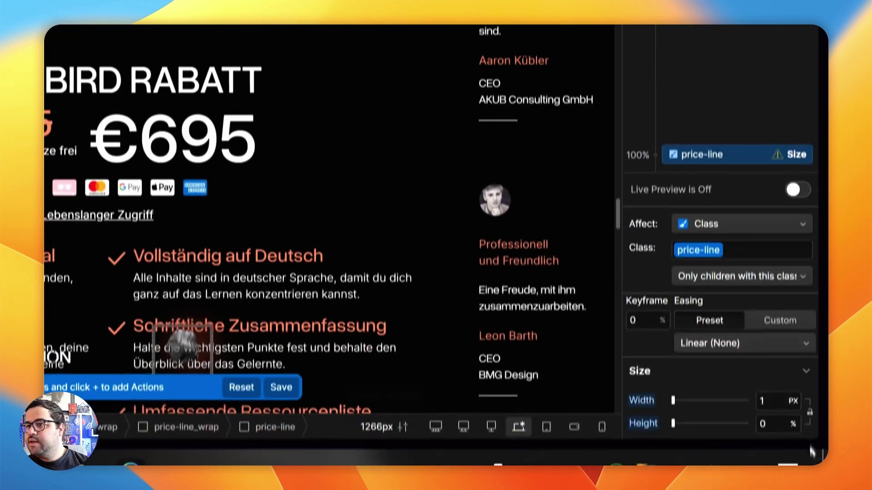
{"action": "left_click", "coordinate": [772, 393]}
{"action": "type", "text": "10"}
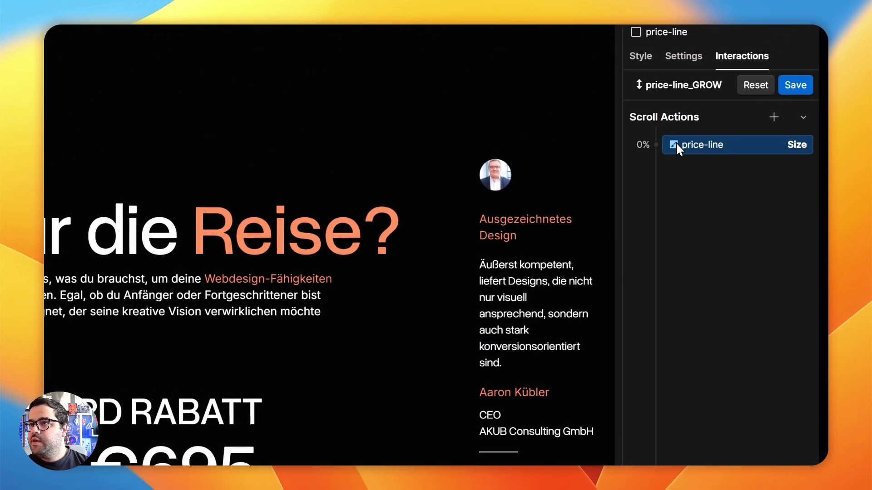
Step: Move price-line's starting Size keyframe to 20% and its ending Size keyframe to 80%
{"action": "left_click", "coordinate": [648, 340]}
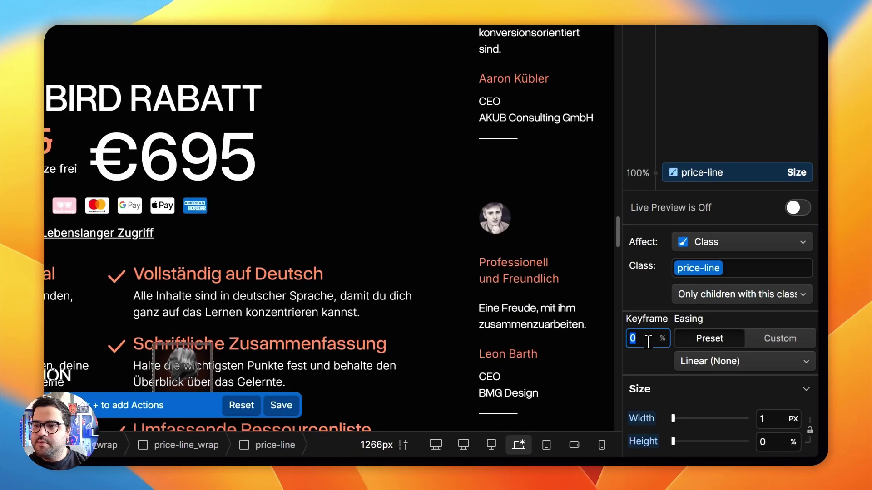
{"action": "type", "text": "20"}
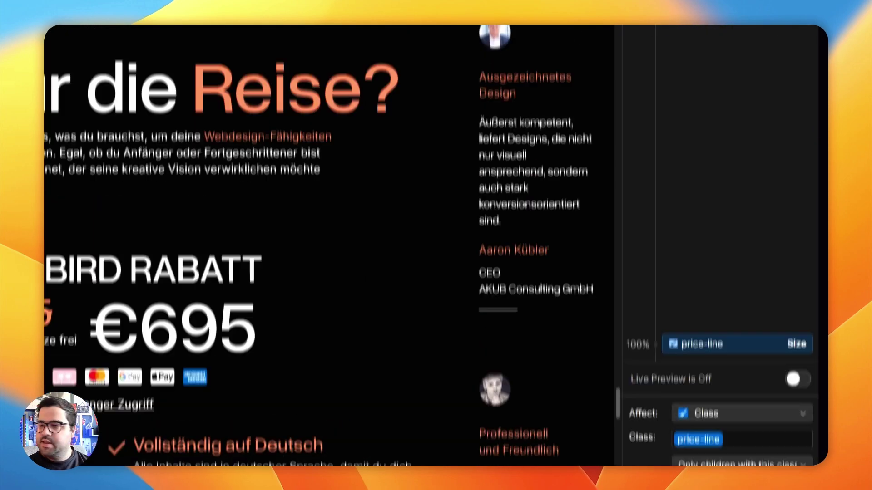
{"action": "key", "text": "Return"}
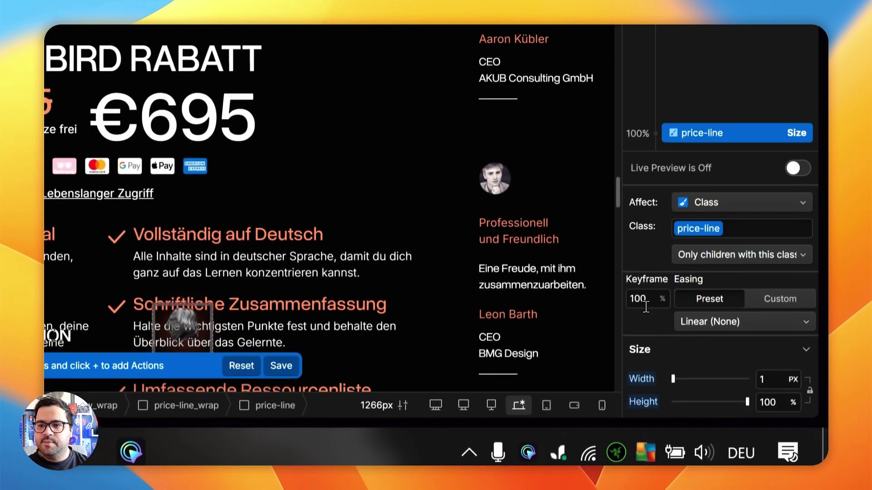
{"action": "left_click", "coordinate": [645, 453]}
{"action": "type", "text": "80"}
{"action": "key", "text": "Return"}
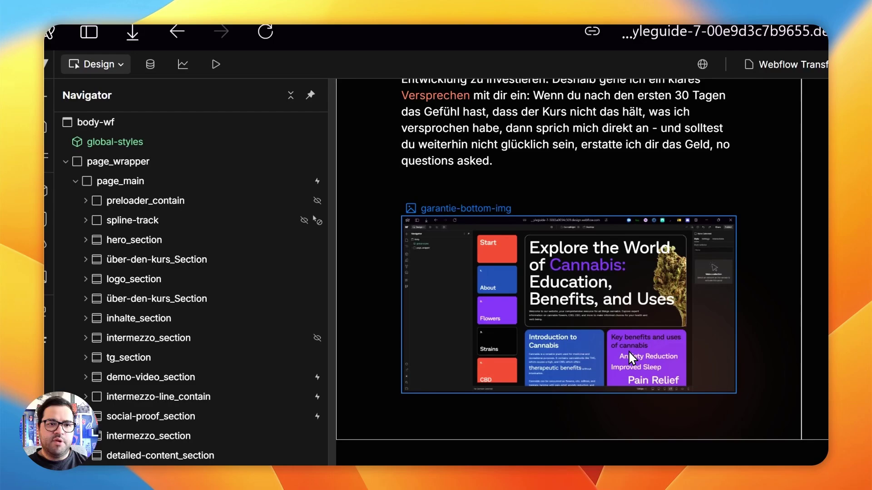
Step: Check how the divider line grows on scroll through the price section, with Live Preview on and in preview mode
{"action": "scroll", "coordinate": [628, 313], "scroll_direction": "down", "scroll_amount": 5}
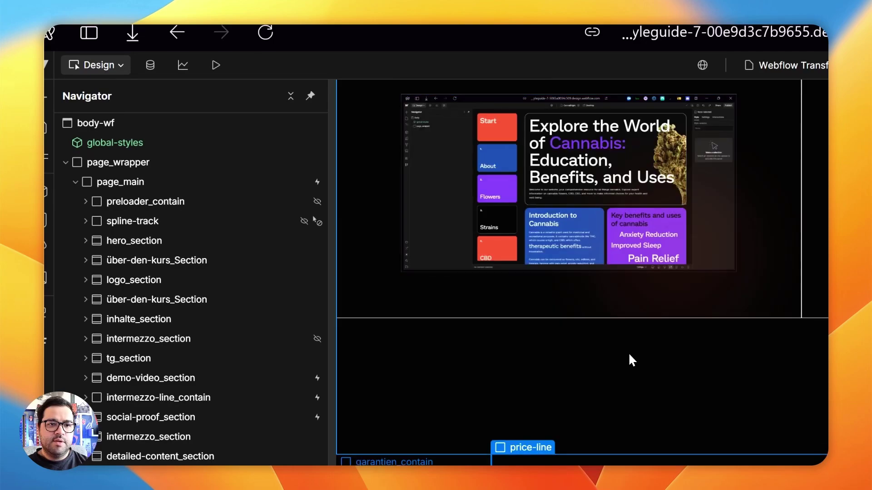
{"action": "scroll", "coordinate": [521, 298], "scroll_direction": "down", "scroll_amount": 10}
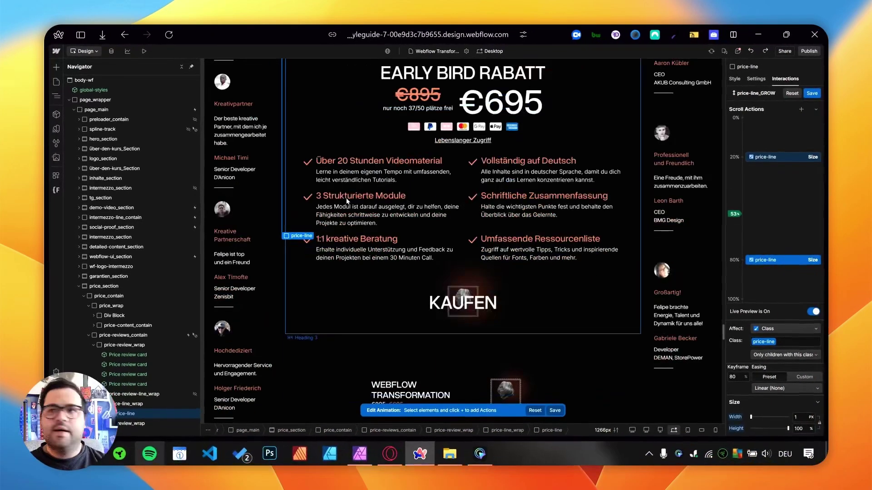
{"action": "scroll", "coordinate": [345, 202], "scroll_direction": "down", "scroll_amount": 3}
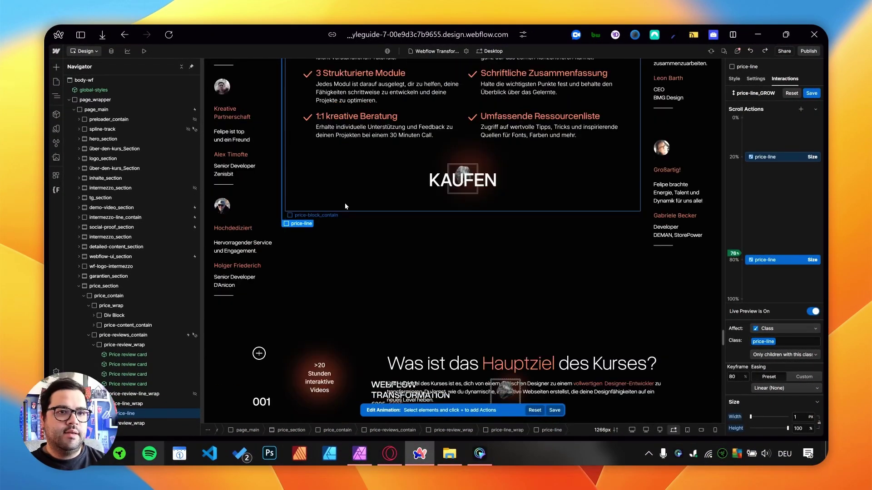
{"action": "scroll", "coordinate": [345, 203], "scroll_direction": "up", "scroll_amount": 8}
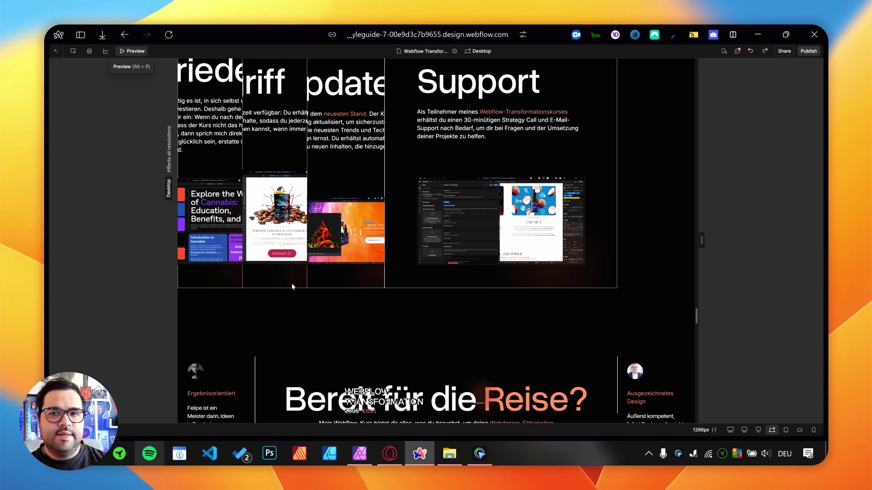
{"action": "scroll", "coordinate": [432, 274], "scroll_direction": "down", "scroll_amount": 2}
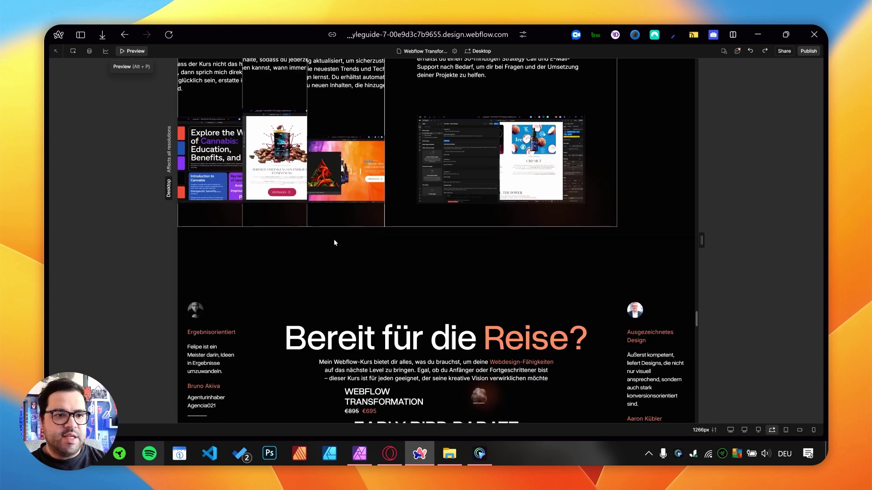
{"action": "scroll", "coordinate": [324, 227], "scroll_direction": "down", "scroll_amount": 2}
{"action": "scroll", "coordinate": [256, 246], "scroll_direction": "down", "scroll_amount": 2}
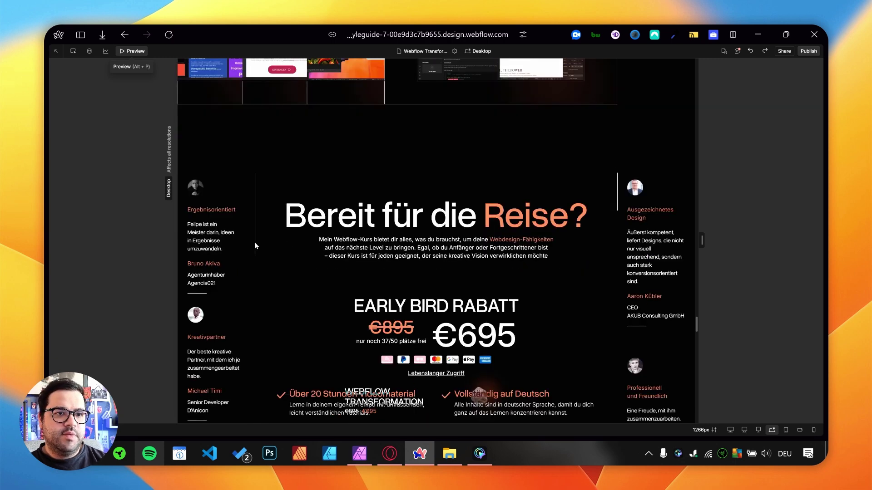
Step: Examine in the preview how far the divider line extends down to the end of the price section
{"action": "scroll", "coordinate": [256, 254], "scroll_direction": "down", "scroll_amount": 10}
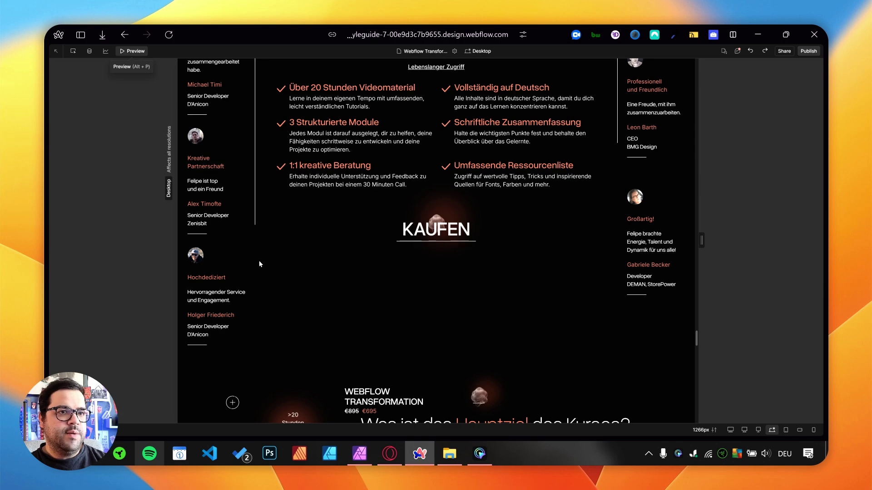
{"action": "scroll", "coordinate": [259, 261], "scroll_direction": "up", "scroll_amount": 8}
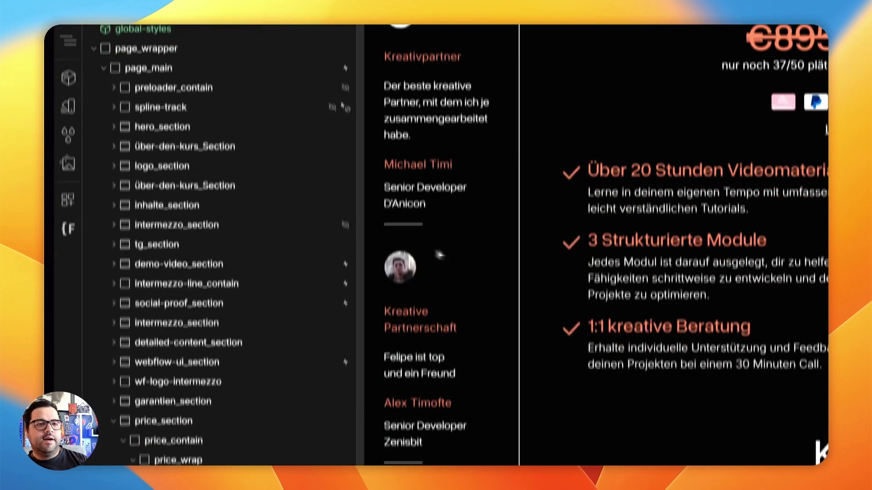
Step: Select the price-line_wrap element in the price section, check its size styles, and set its height to 100%
{"action": "scroll", "coordinate": [457, 196], "scroll_direction": "down", "scroll_amount": 2}
{"action": "left_click", "coordinate": [259, 370]}
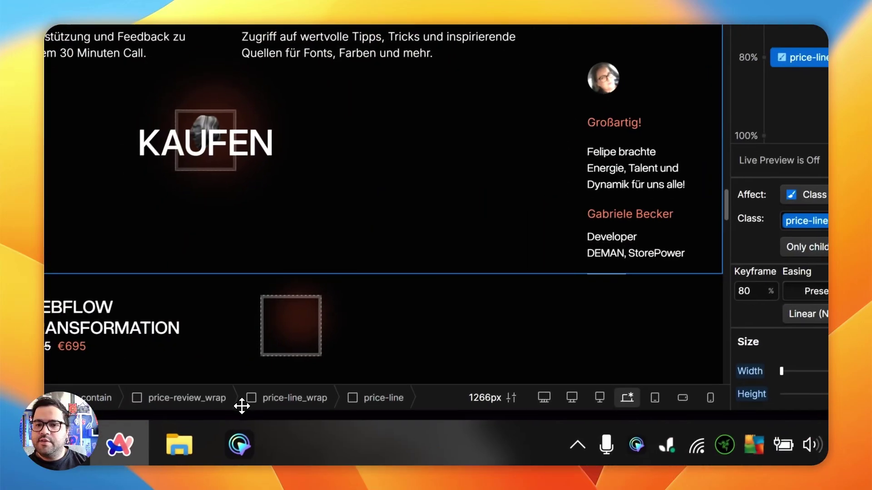
{"action": "left_click", "coordinate": [248, 401]}
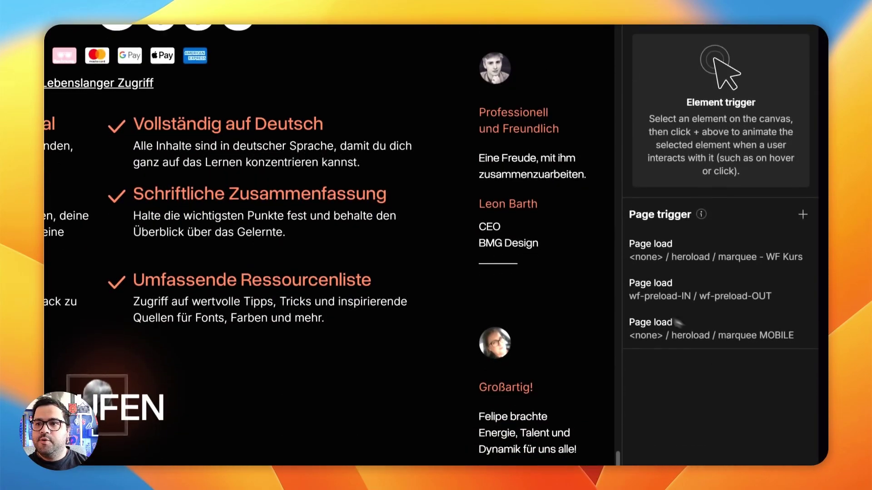
{"action": "left_click", "coordinate": [640, 103]}
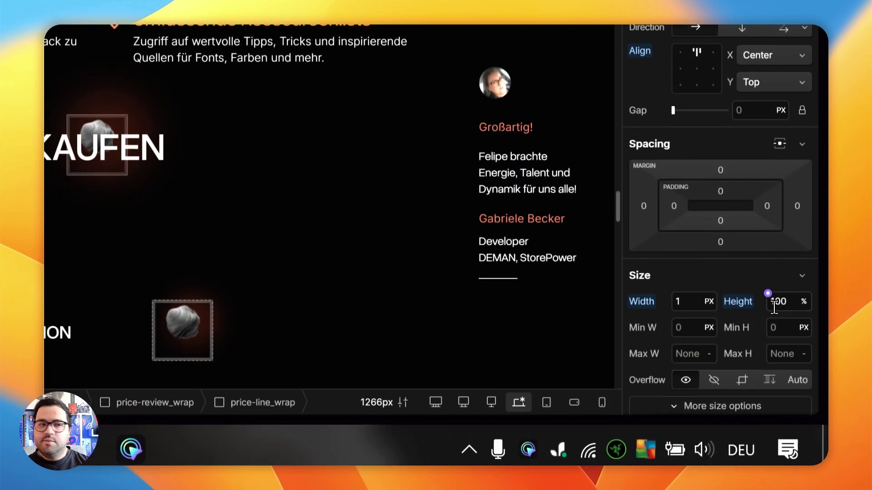
{"action": "left_click", "coordinate": [774, 301]}
{"action": "key", "text": "Escape"}
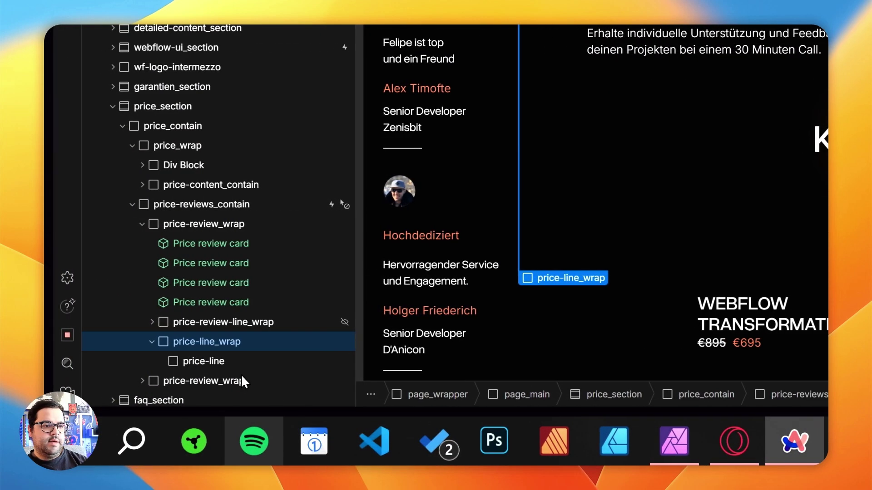
{"action": "left_click", "coordinate": [209, 359]}
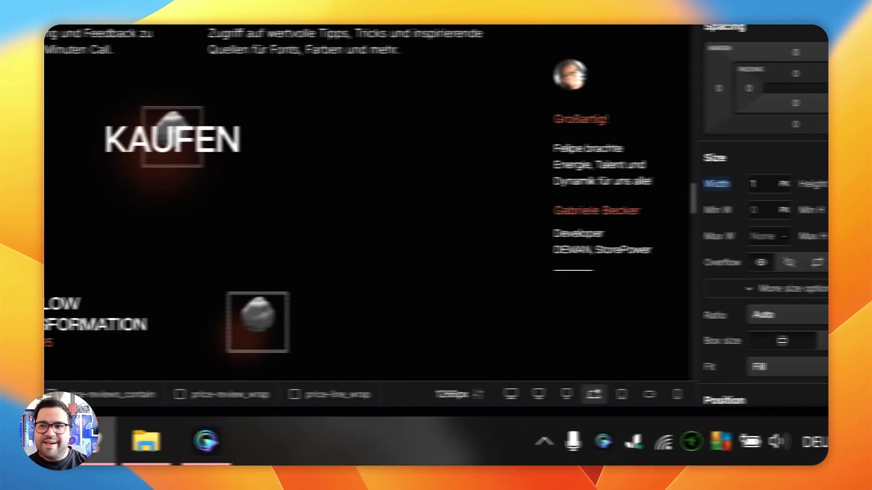
{"action": "left_click", "coordinate": [781, 309]}
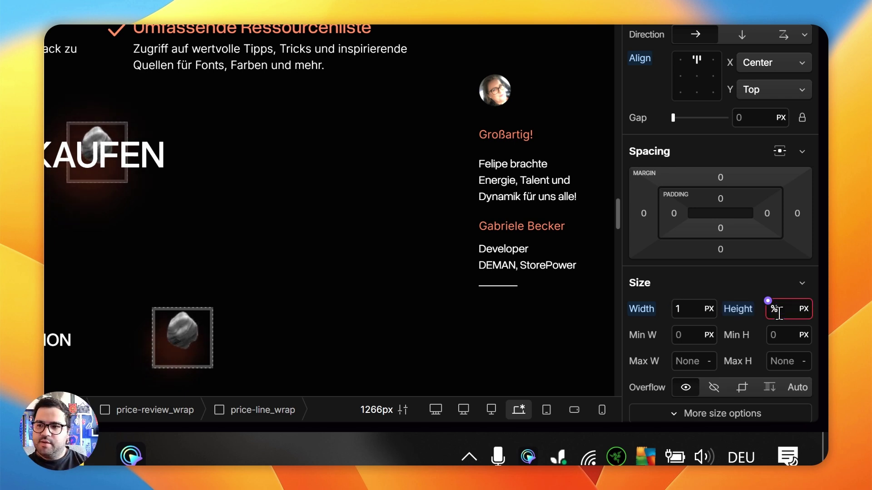
{"action": "type", "text": "100"}
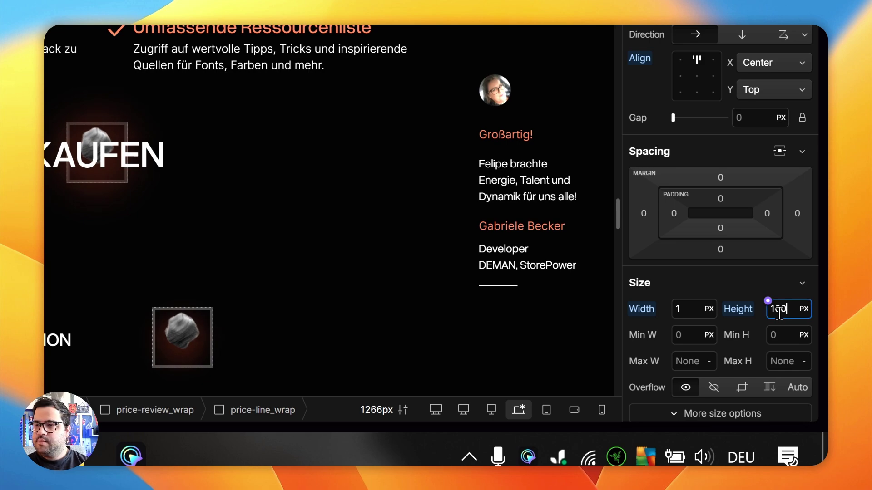
{"action": "type", "text": "%"}
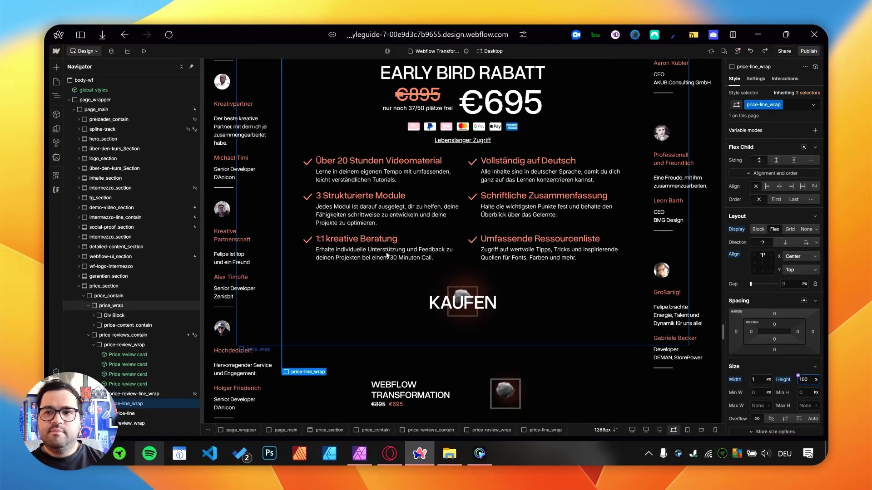